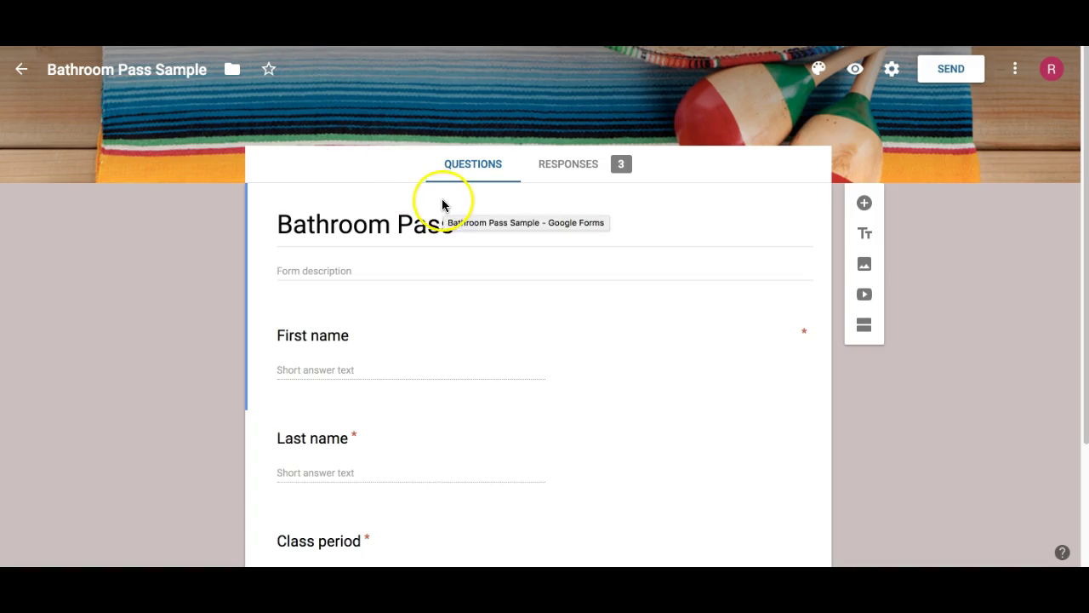
Step: Open the form's responses in the linked Bathroom Pass Sample (Responses) spreadsheet
scroll(444, 203, down, 2)
scroll(445, 203, up, 2)
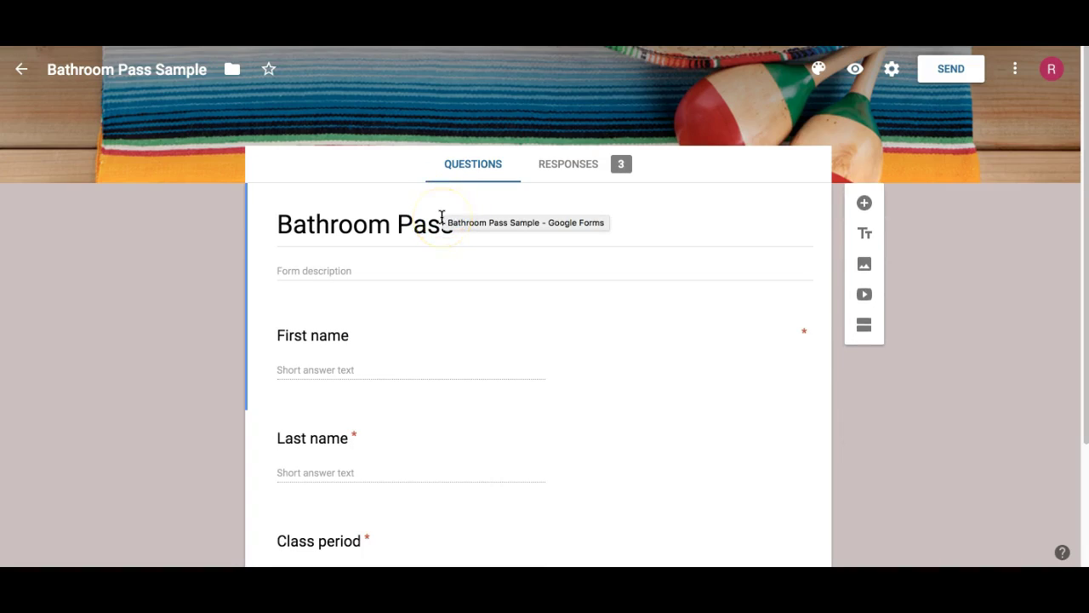
click(586, 168)
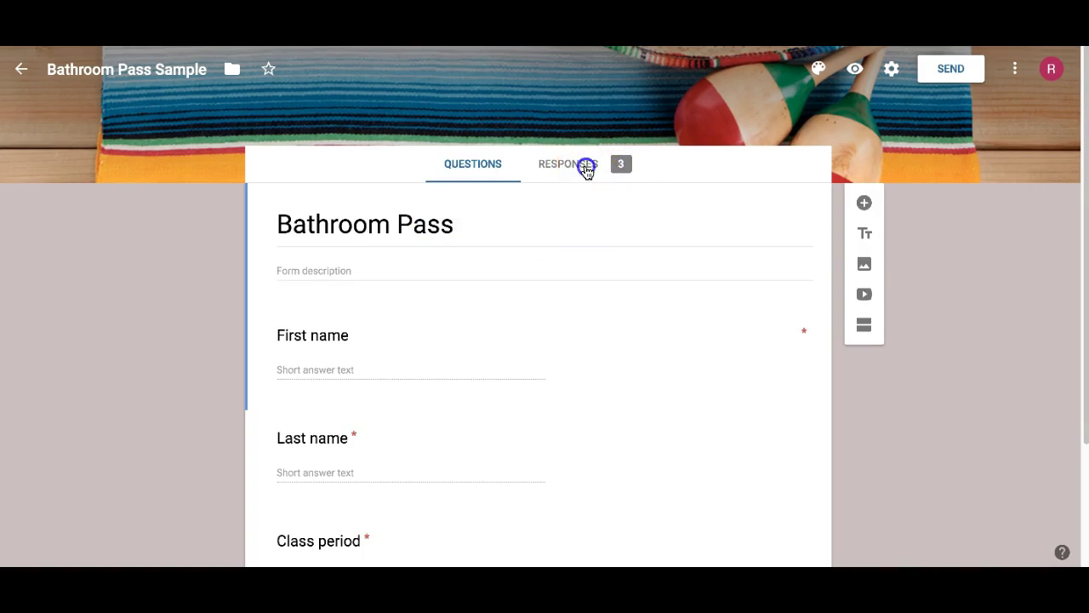
click(774, 210)
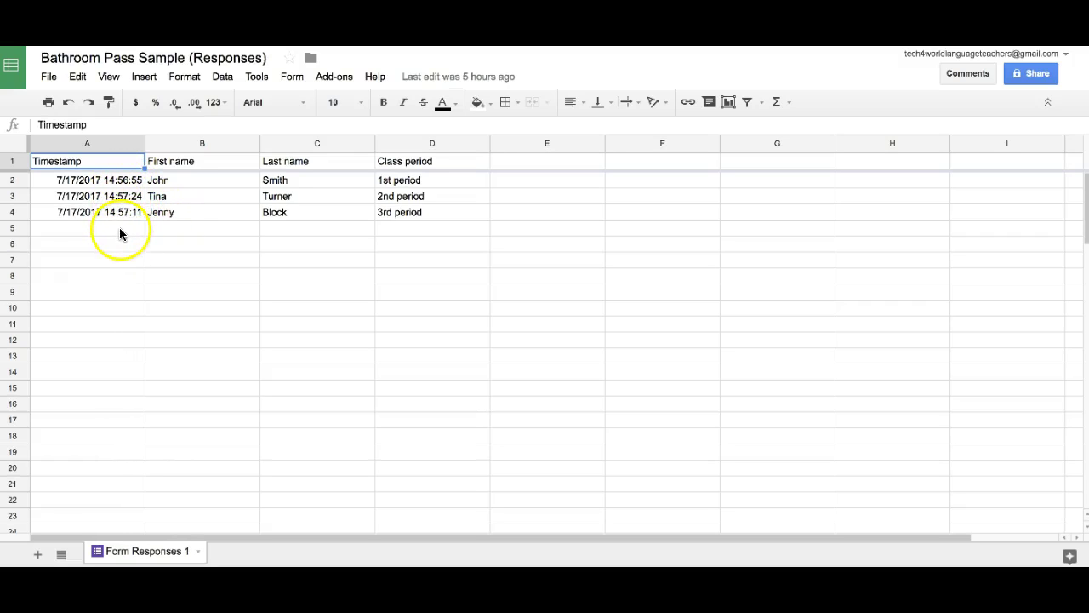
Step: Sort the response rows A→Z by Last name, then by Class period
click(367, 148)
click(408, 387)
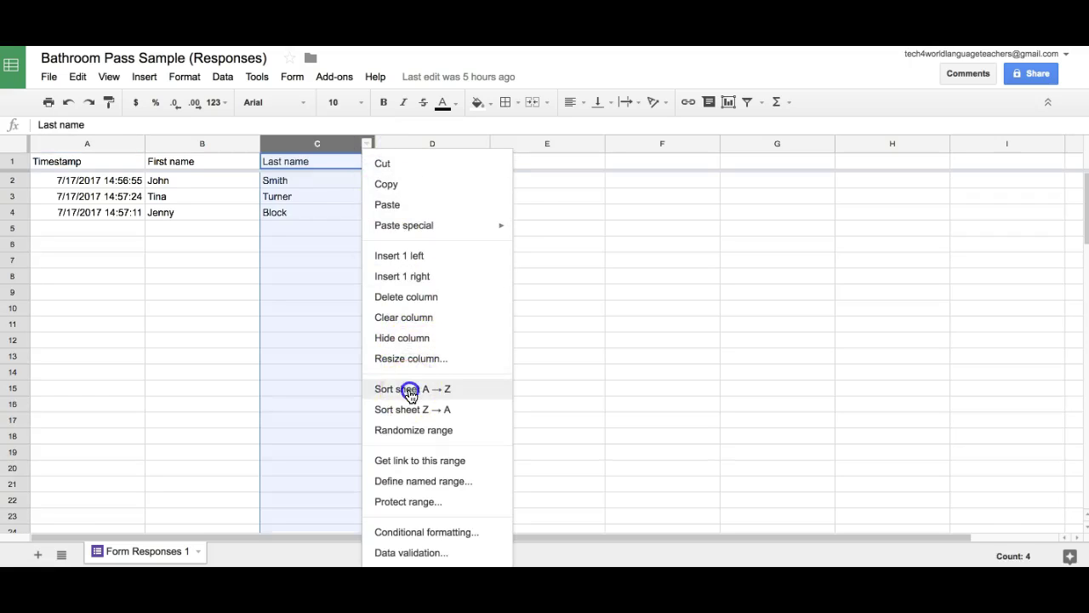
click(482, 143)
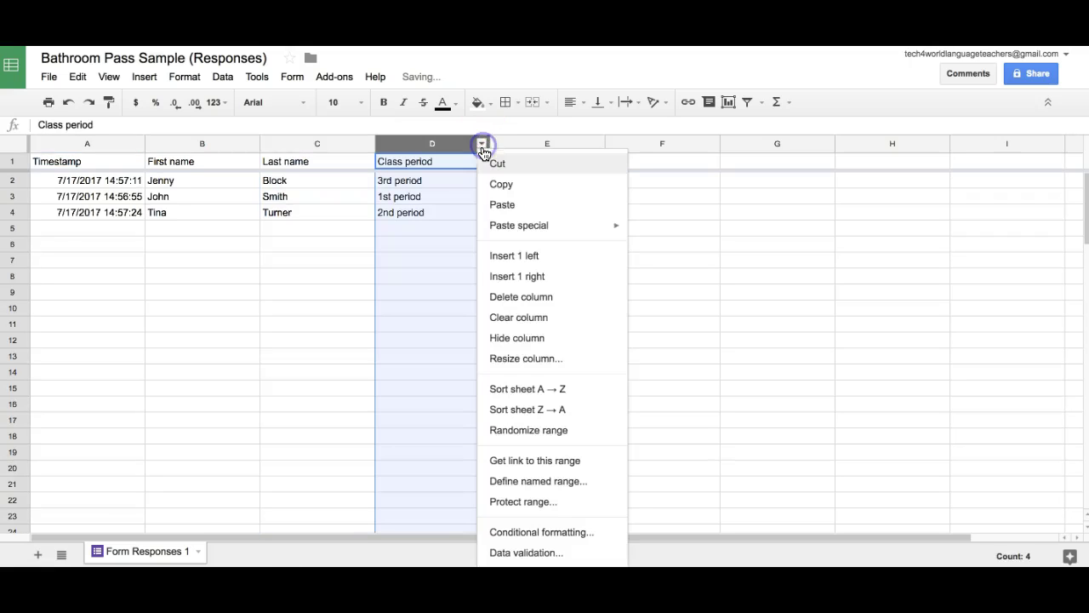
click(523, 387)
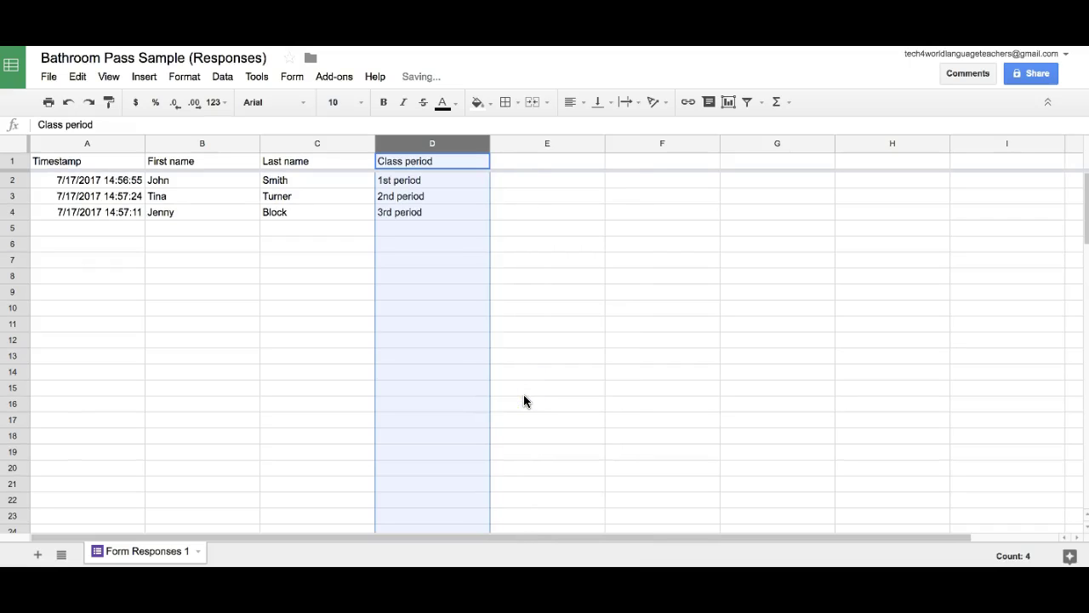
Step: From Google Drive's New menu, create a blank Google Form named Untitled form
click(482, 372)
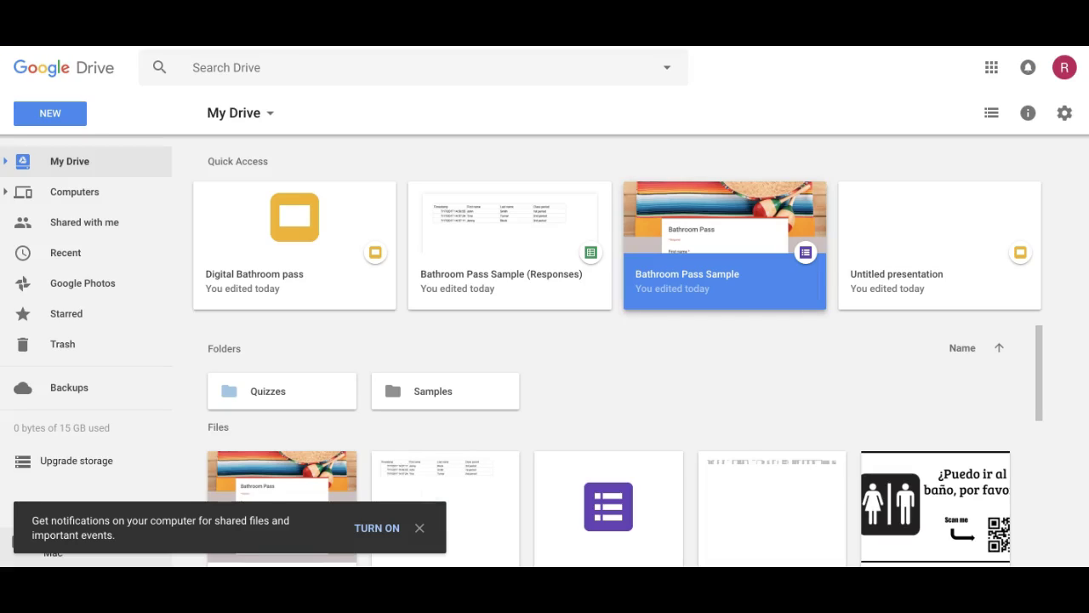
click(71, 117)
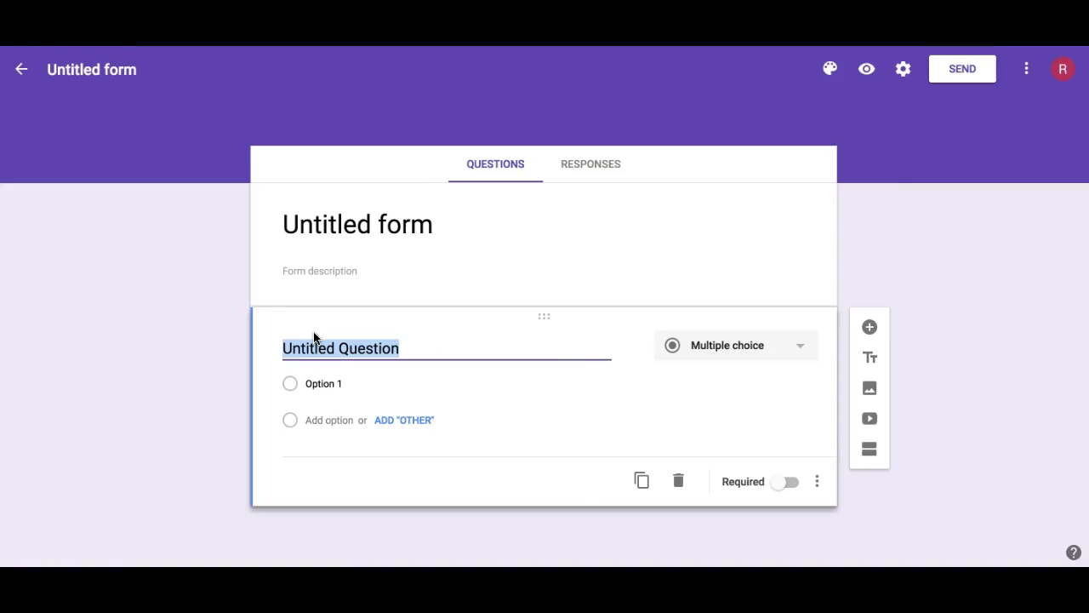
Step: Title the form 'Restroom pass' and make the first question a required 'Name' question
click(396, 222)
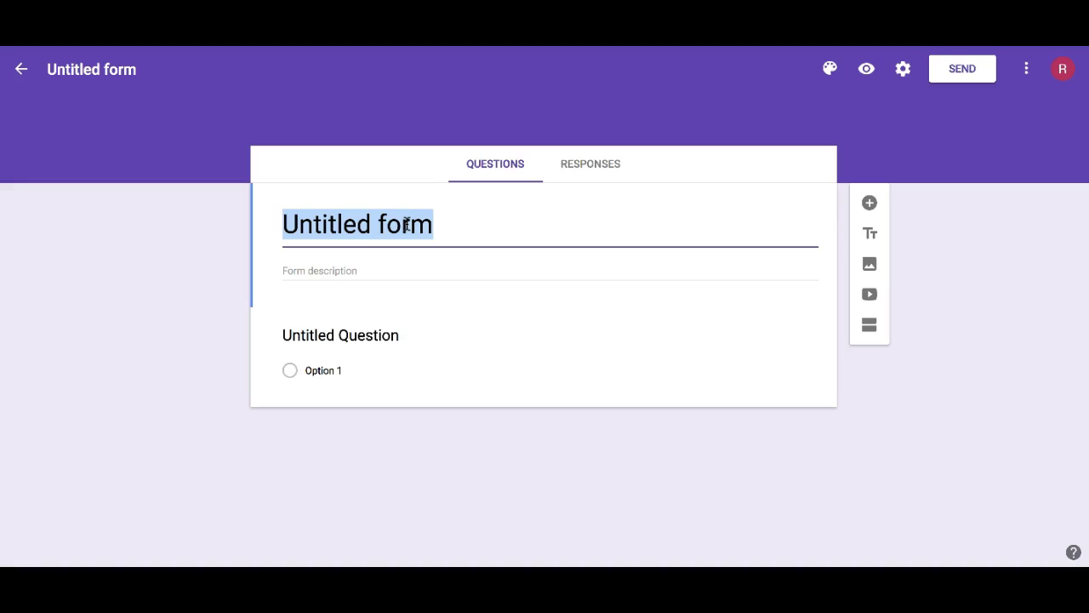
text(R)
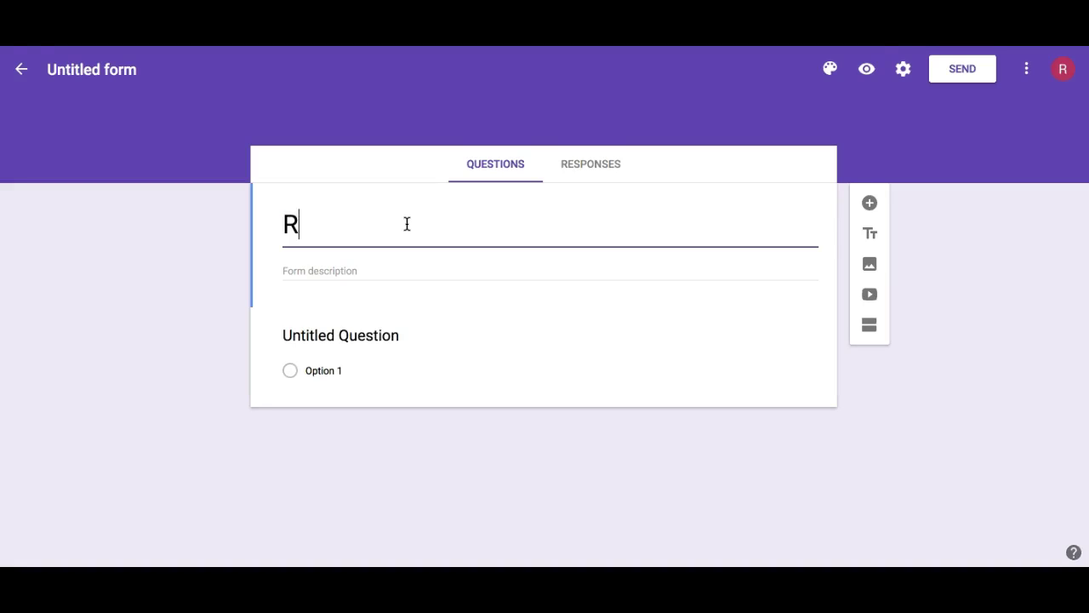
text(estroom pass)
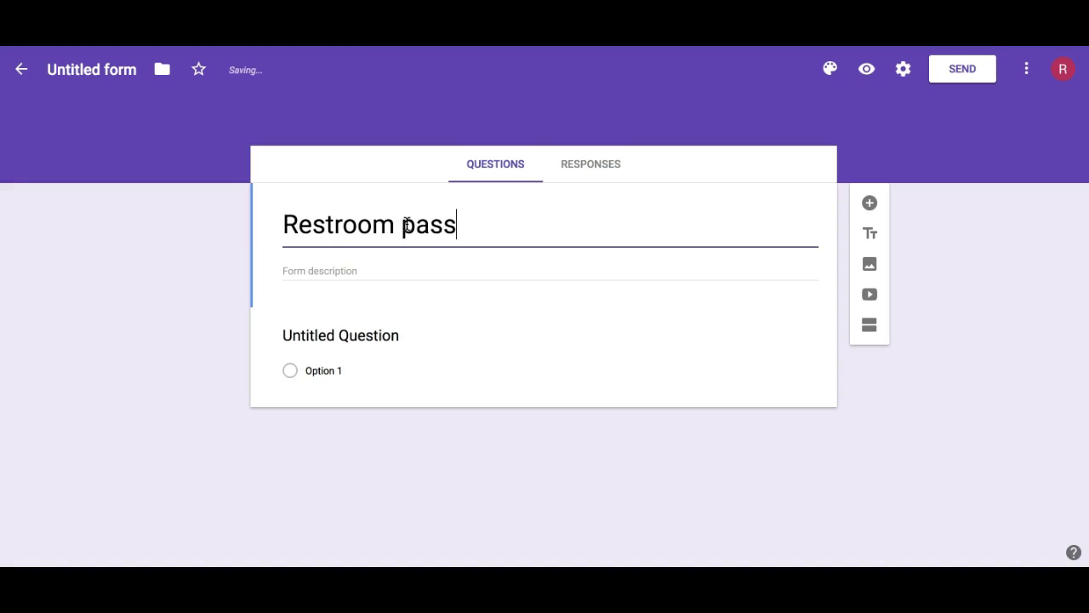
click(353, 334)
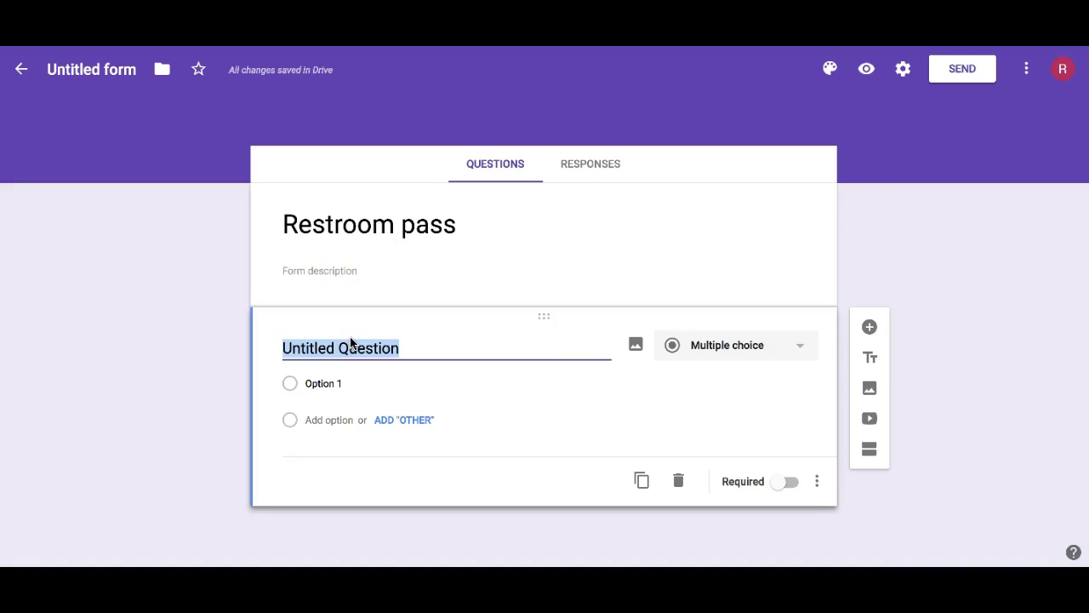
text(Name)
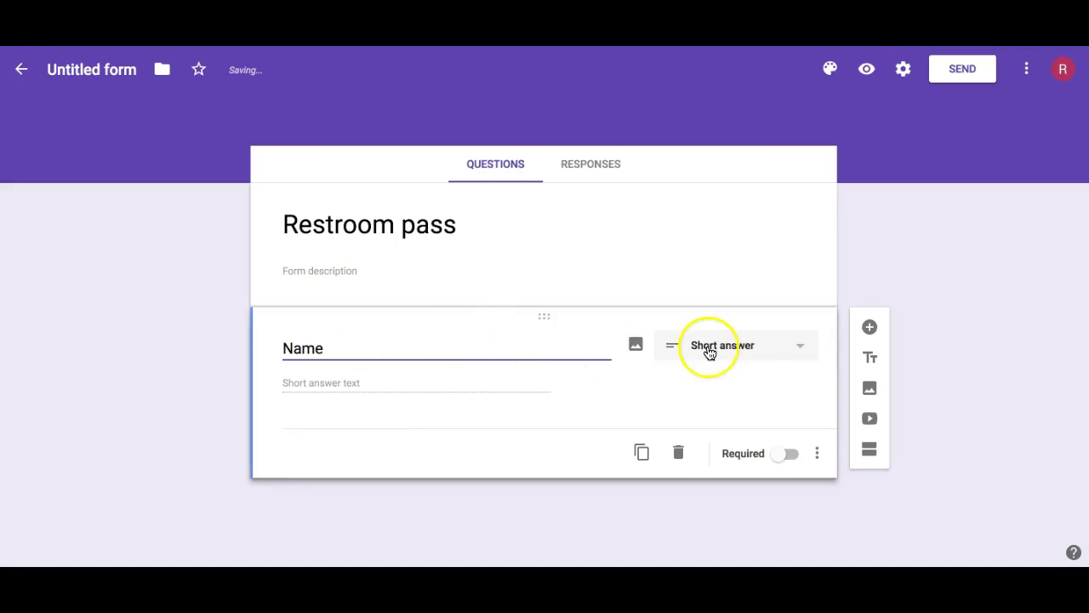
click(792, 455)
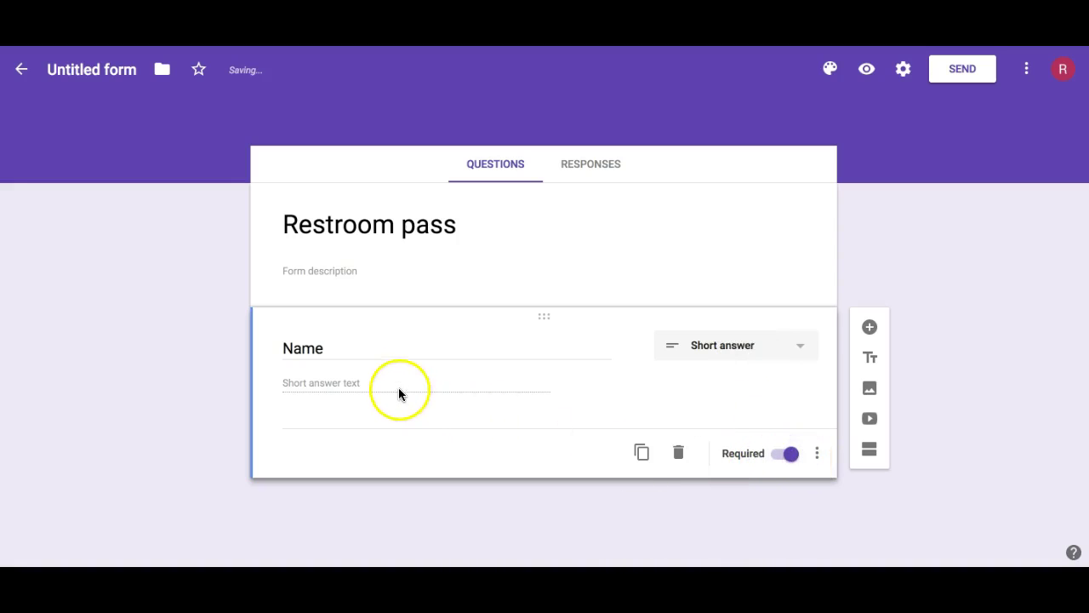
Step: Duplicate the Name question and rename the copy 'Last name'
click(643, 458)
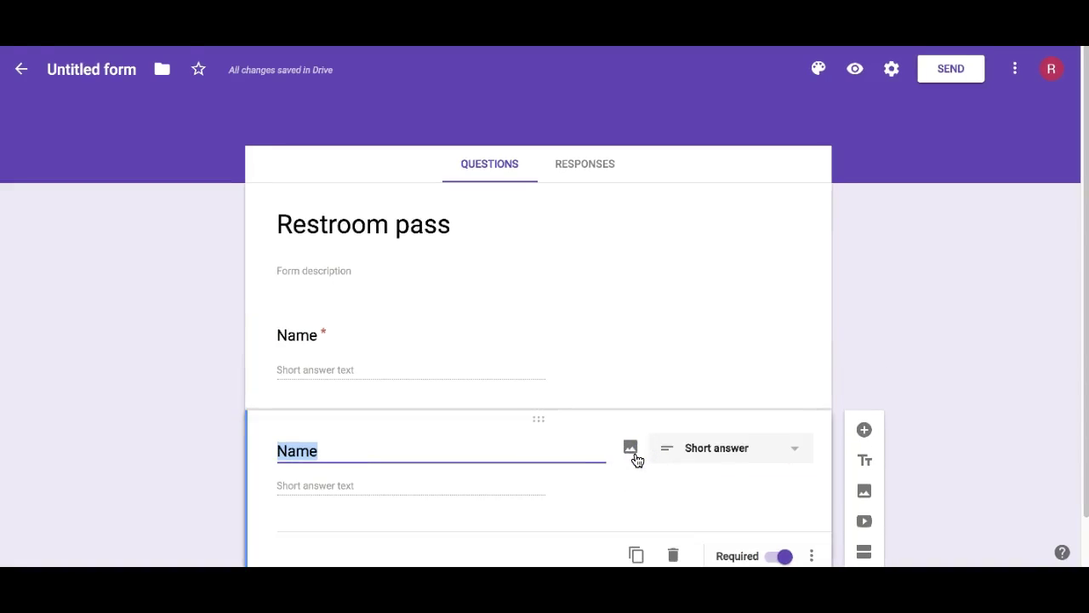
text(Last n)
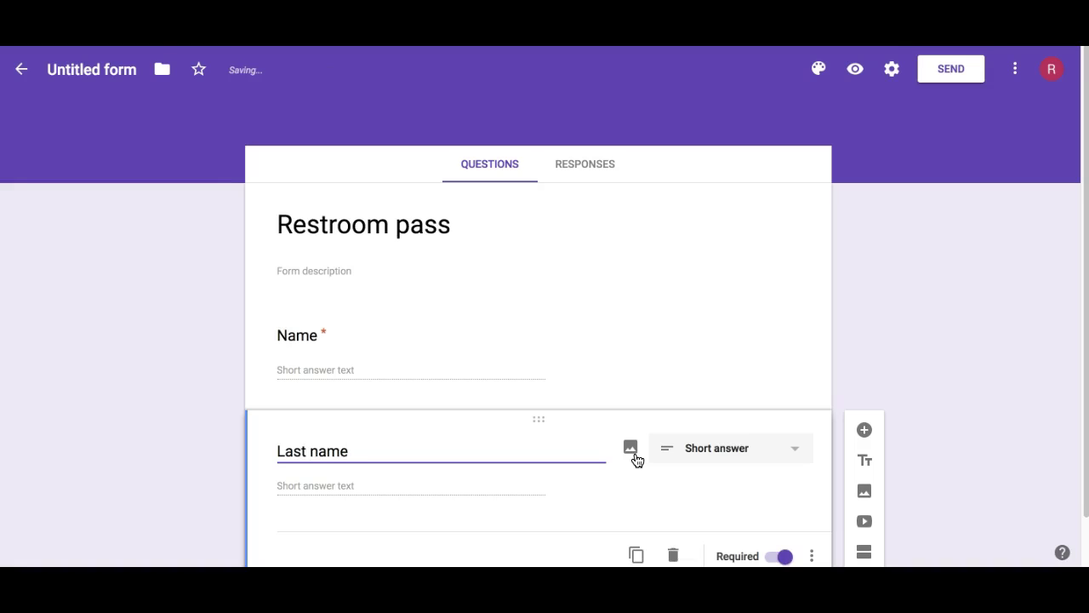
text(ame)
scroll(681, 426, down, 1)
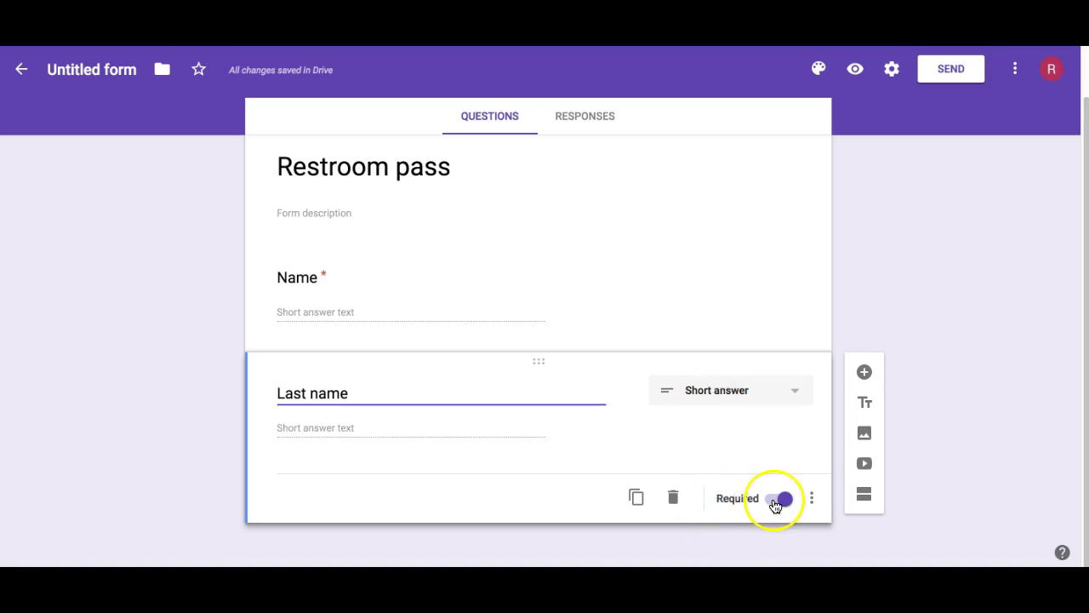
scroll(749, 498, up, 1)
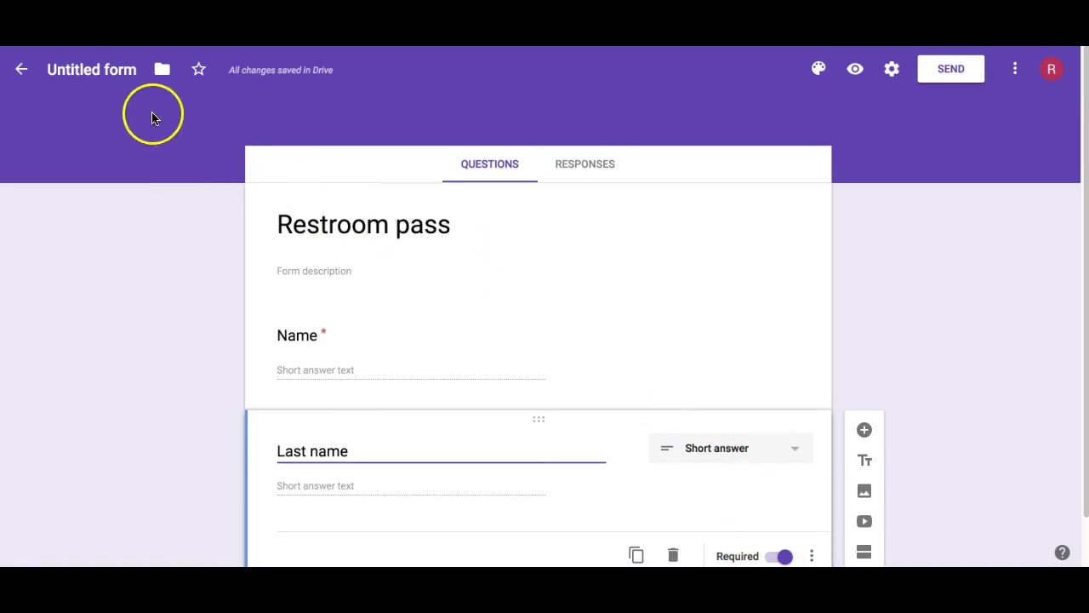
Step: Name the form file 'Restroom pass' and add a 'Class period' dropdown question
click(103, 70)
click(171, 334)
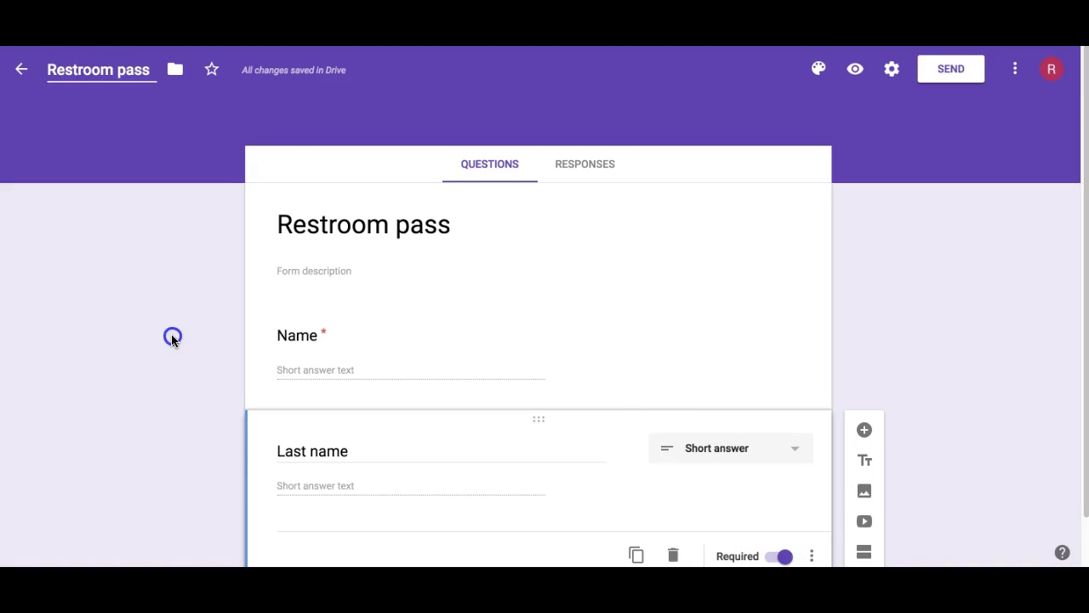
scroll(446, 348, down, 1)
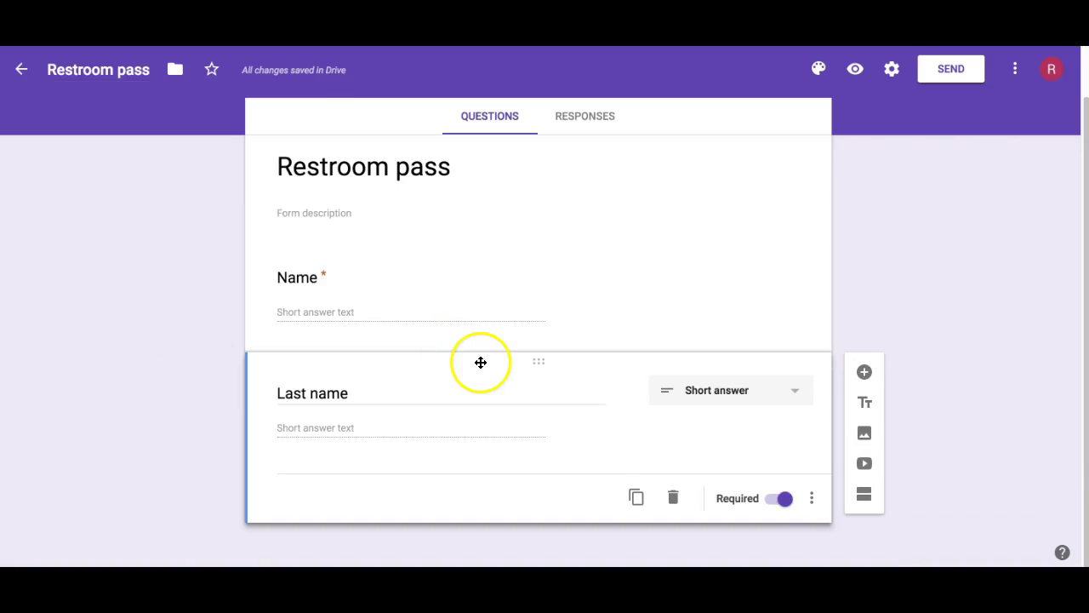
click(865, 372)
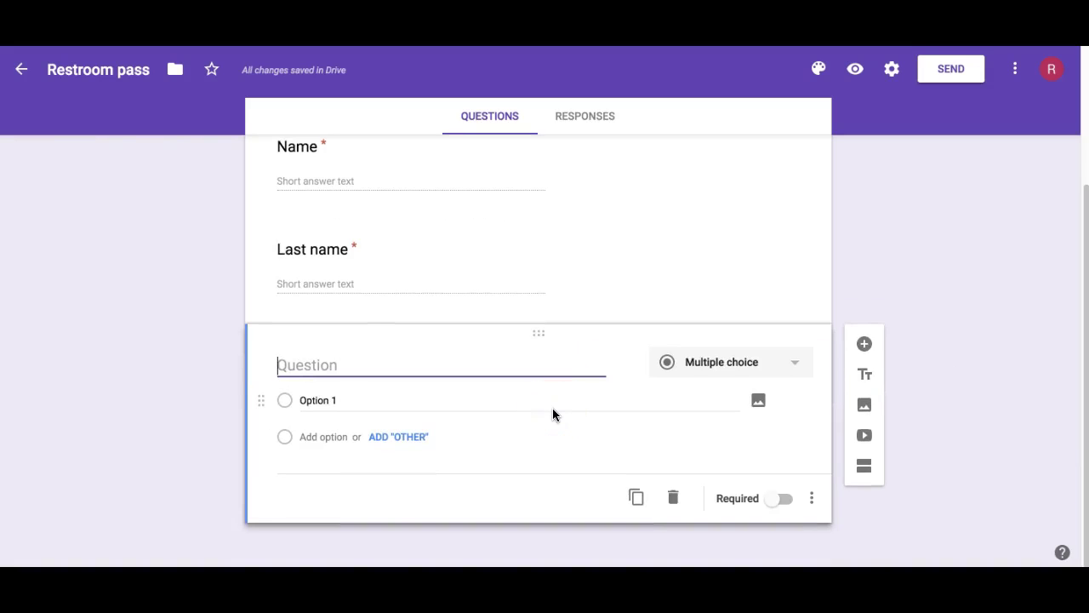
text(Class period)
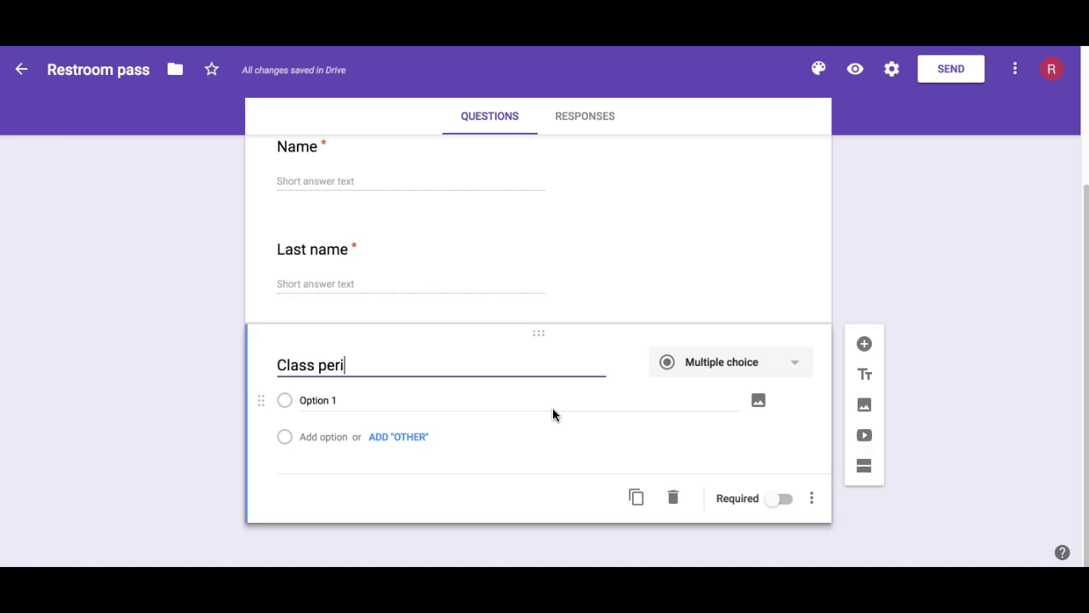
click(440, 399)
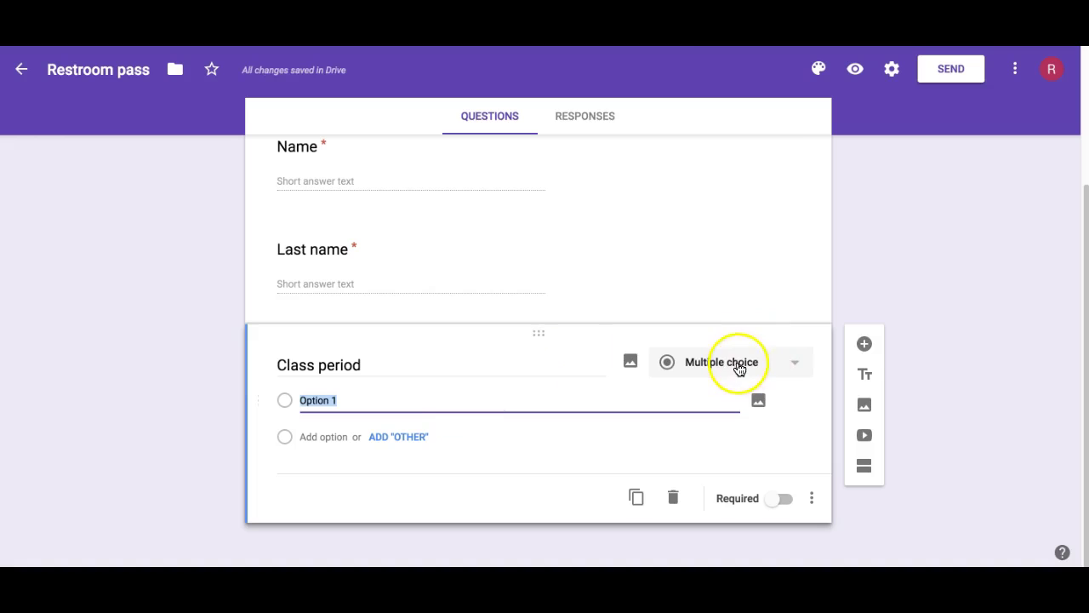
click(738, 363)
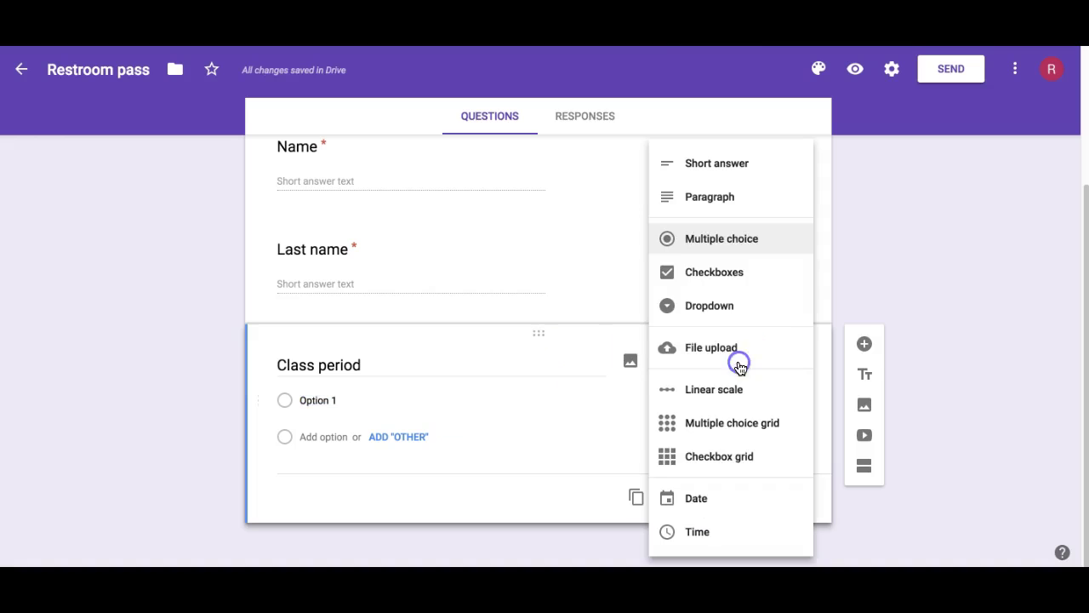
click(717, 316)
Step: Enter the dropdown options 1st period, 2nd period and 3rd period
click(474, 396)
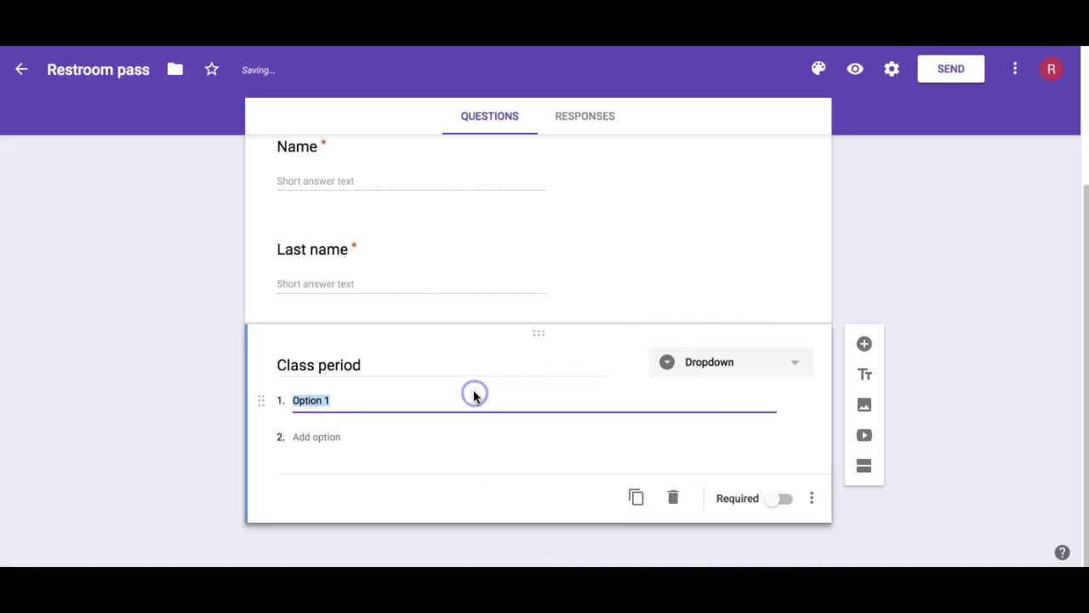
text(1st period)
key(Return)
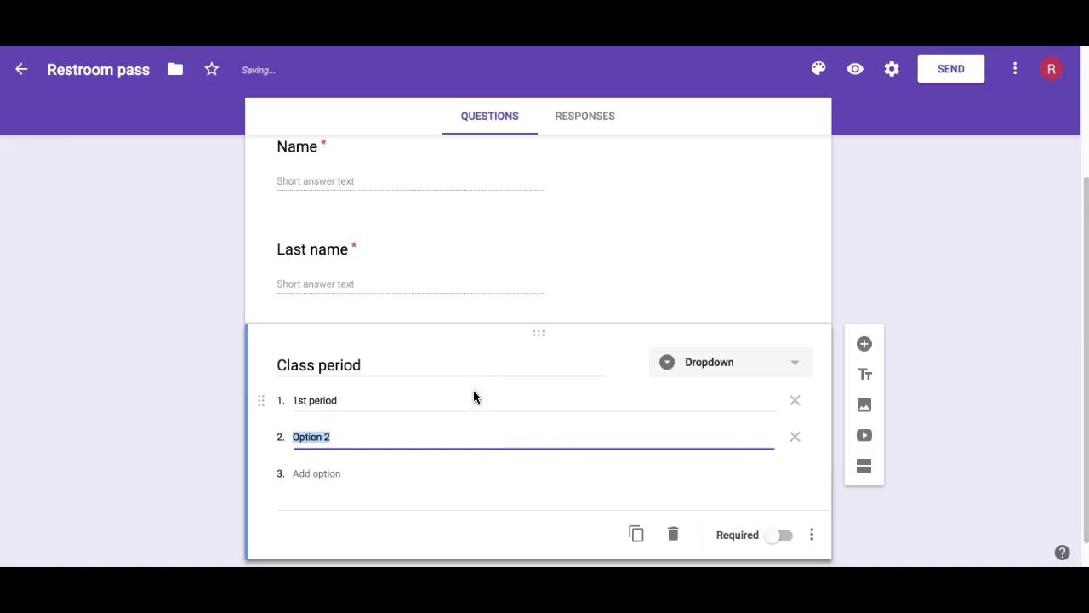
text(2nd period)
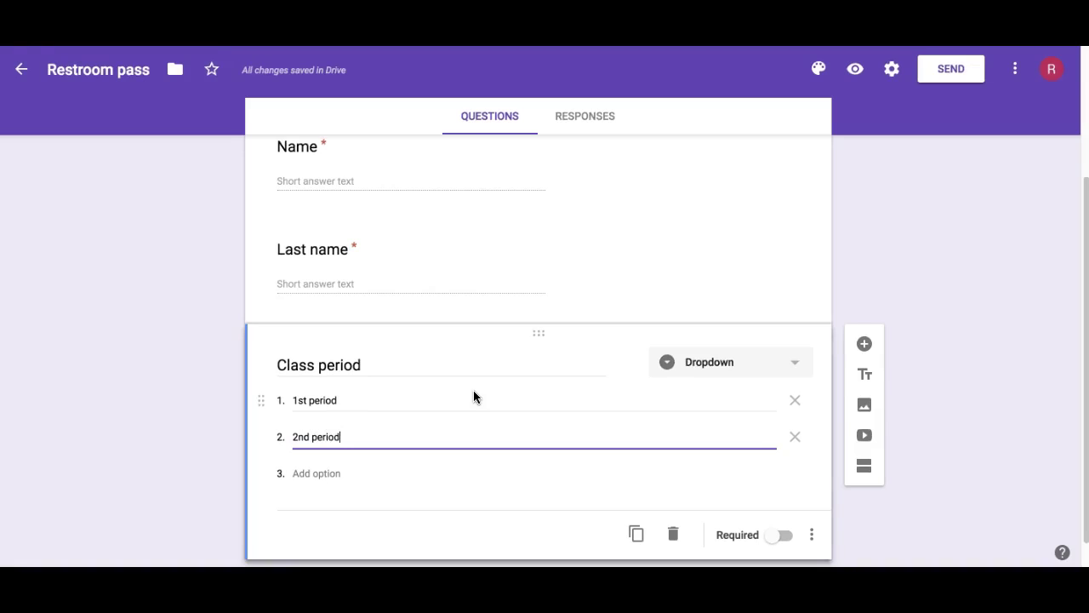
key(Return)
text(3r)
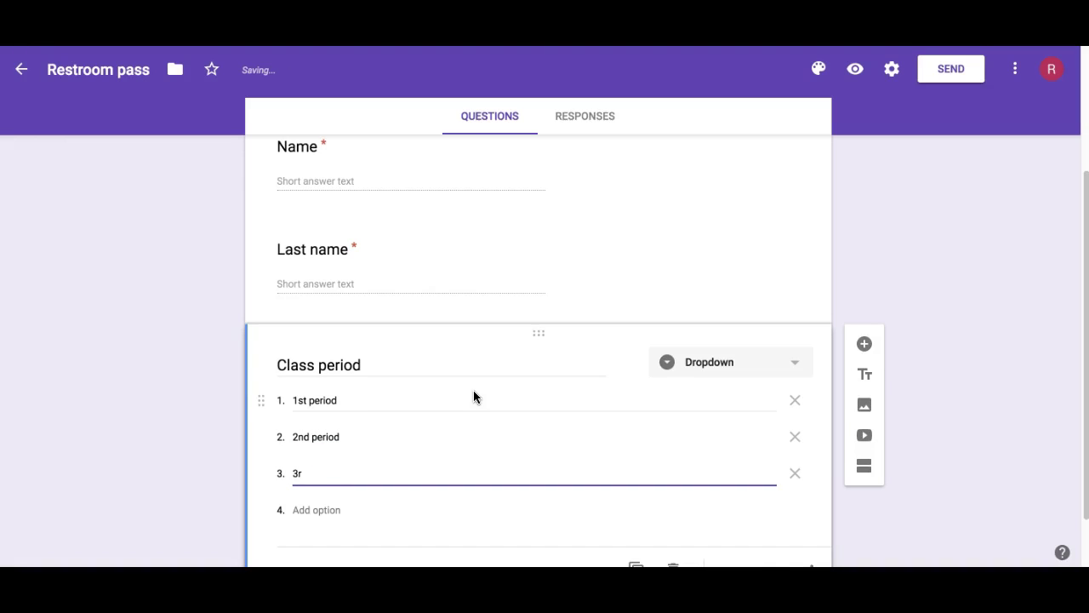
text(d period)
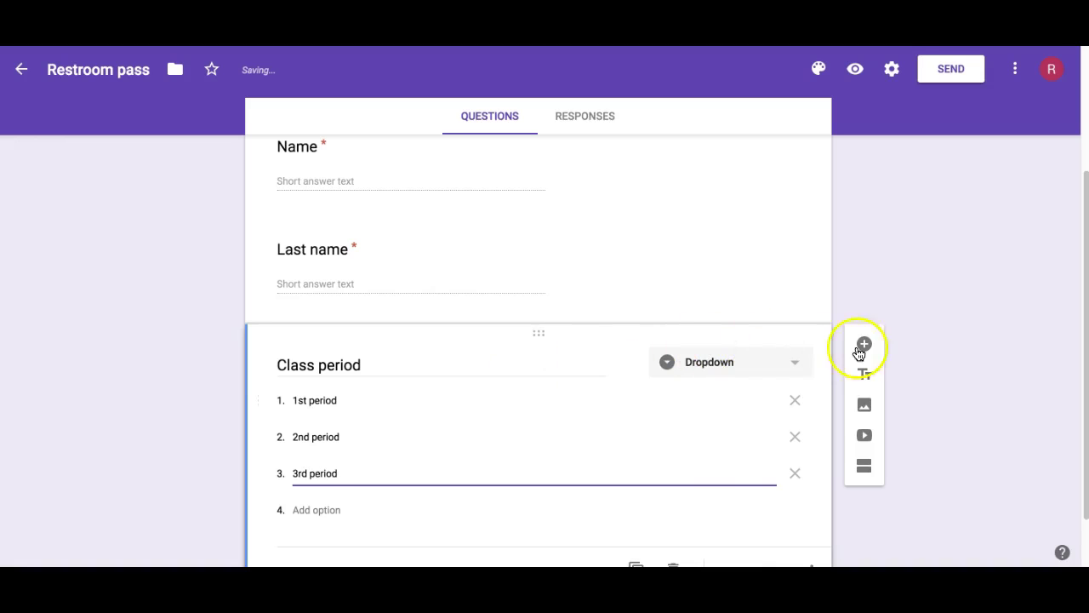
Step: Change the form's theme colour to light blue
click(897, 297)
scroll(918, 285, up, 5)
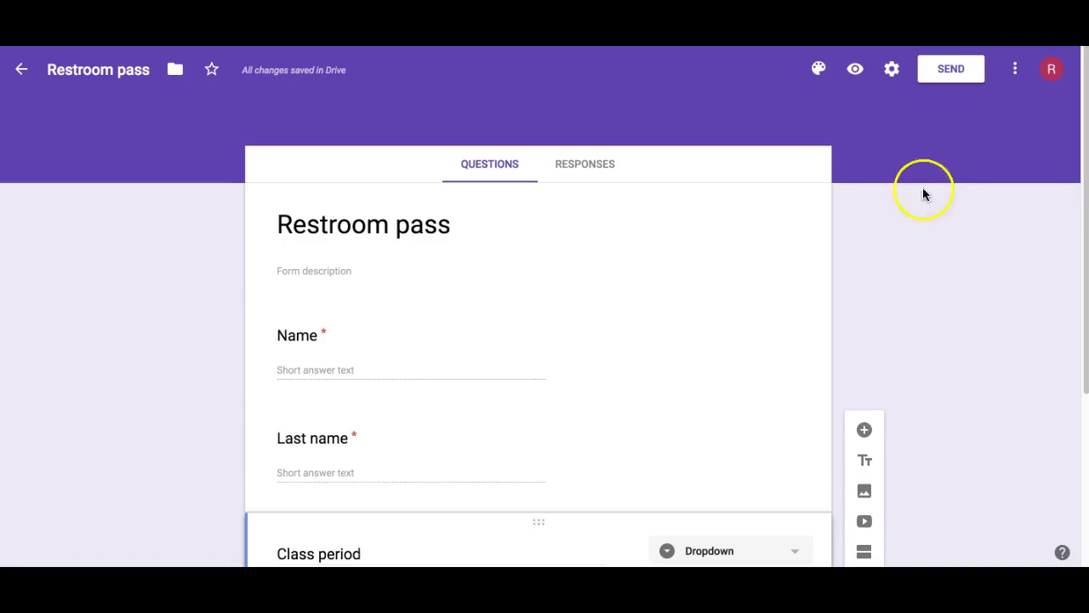
click(819, 69)
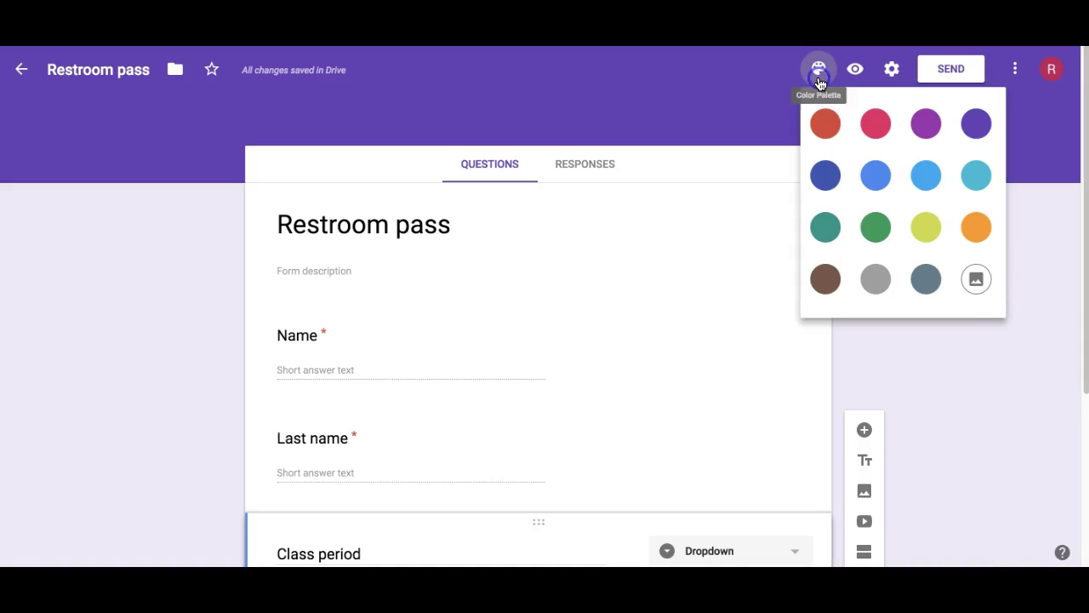
click(979, 177)
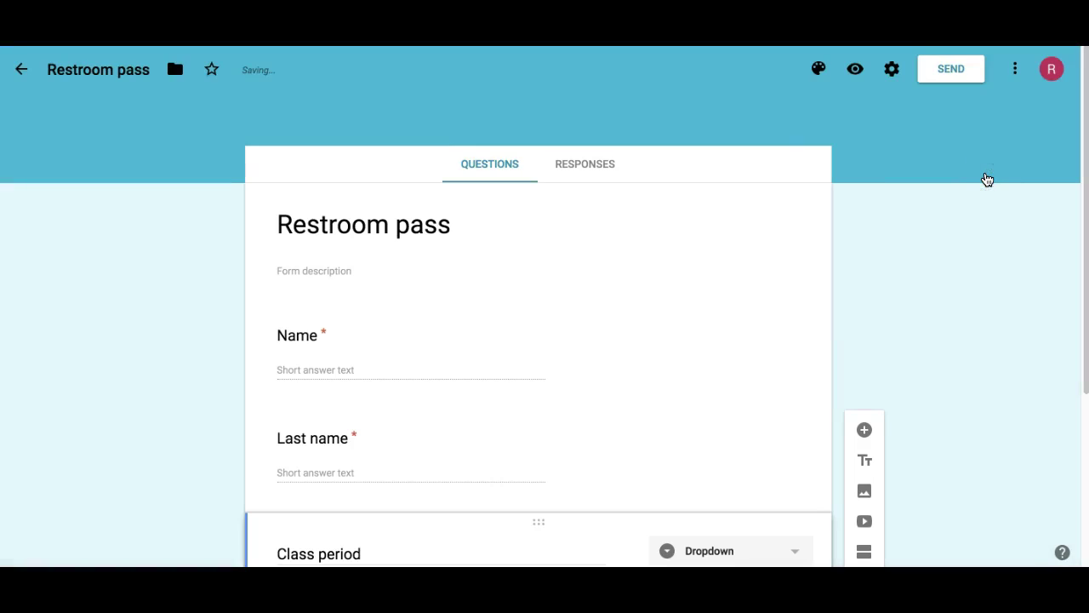
Step: Set the form header to the serape and maracas illustration
click(819, 73)
click(973, 276)
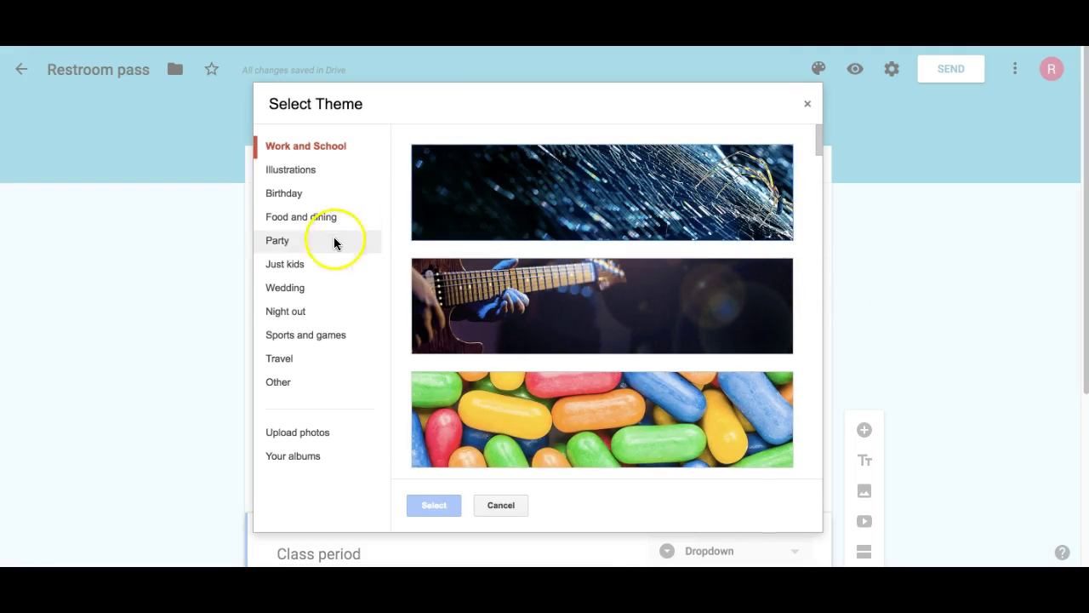
click(319, 171)
scroll(591, 323, down, 3)
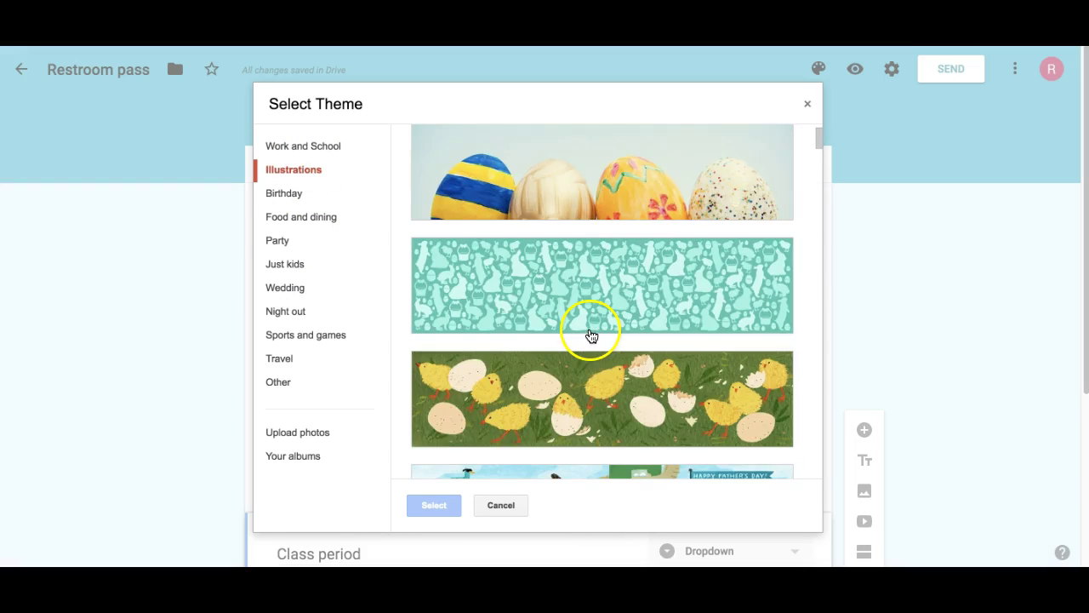
click(620, 189)
scroll(618, 307, down, 6)
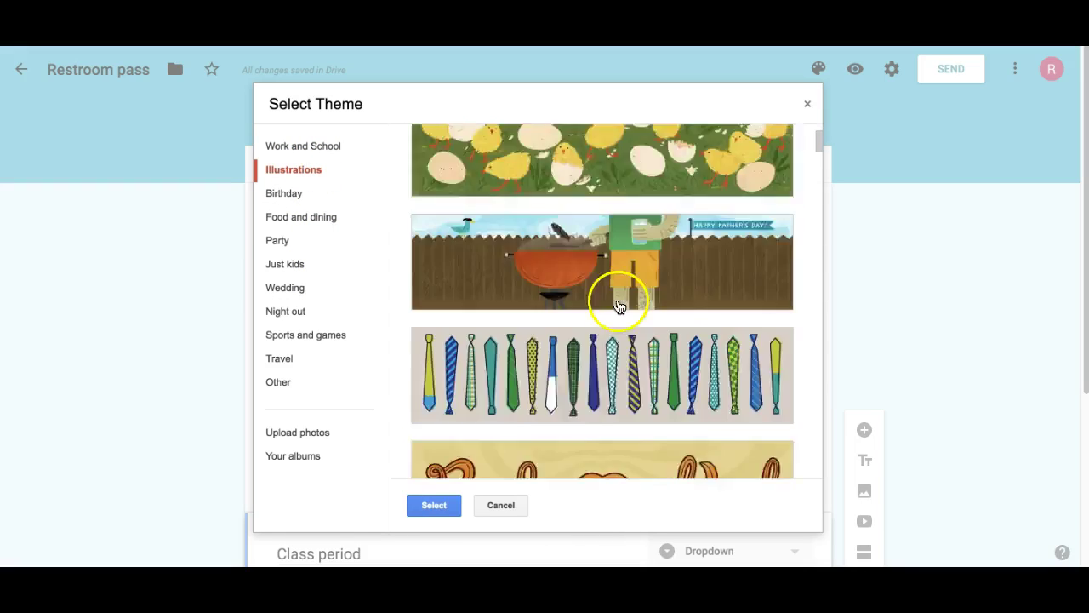
click(613, 308)
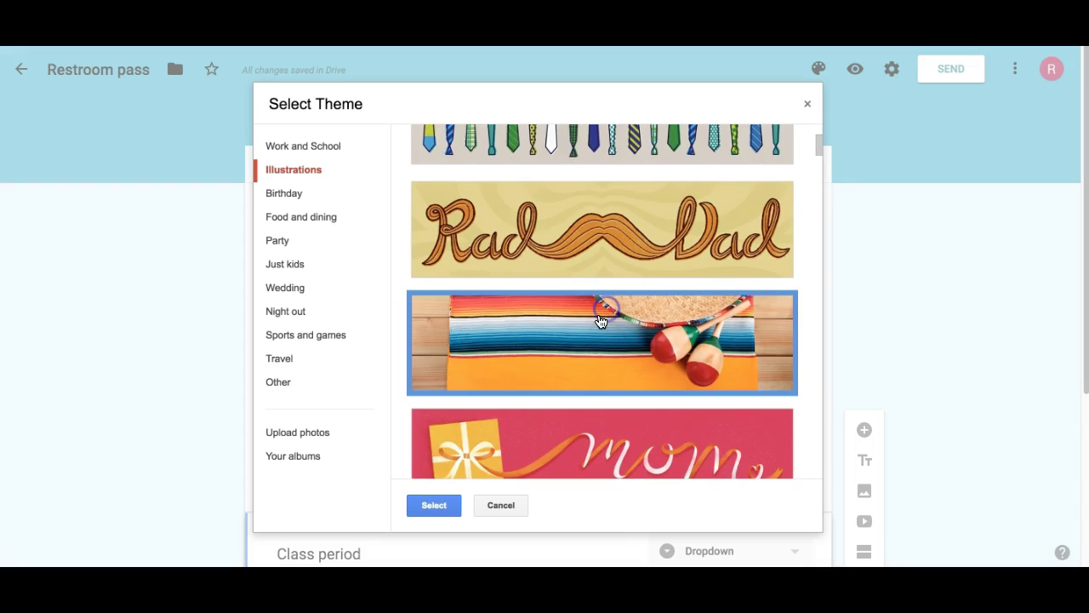
click(435, 508)
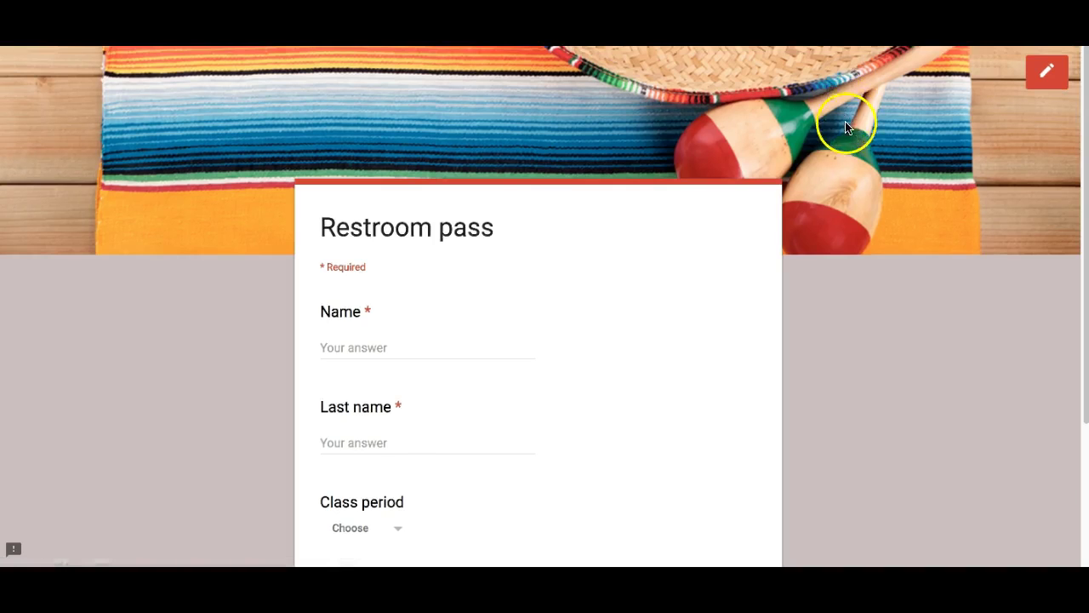
Step: Scroll through the form preview, then close it to return to the editor
scroll(845, 126, down, 2)
scroll(845, 129, up, 2)
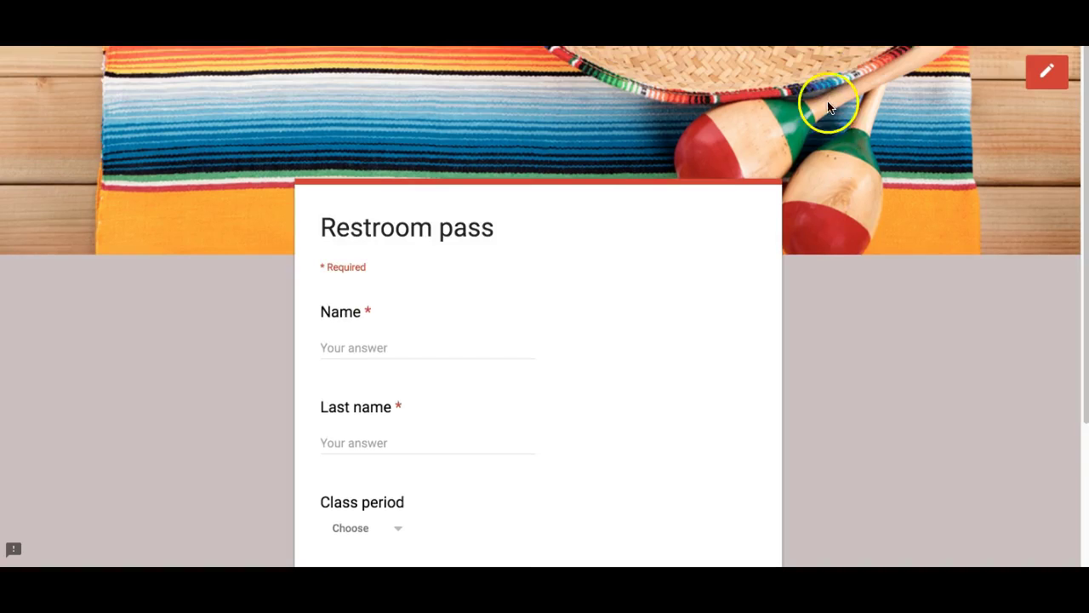
key(ctrl+w)
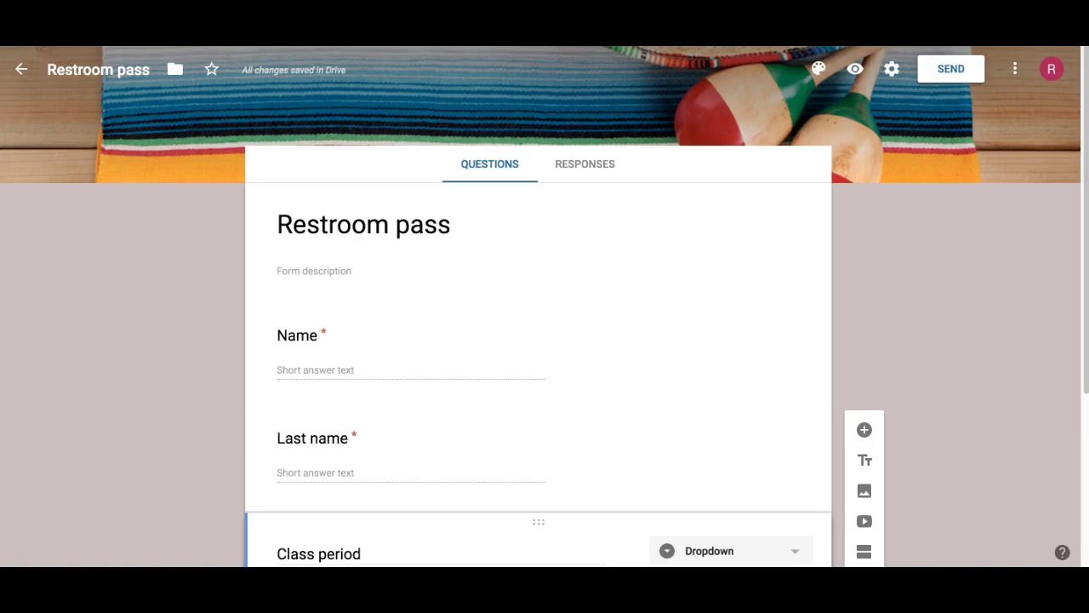
click(953, 73)
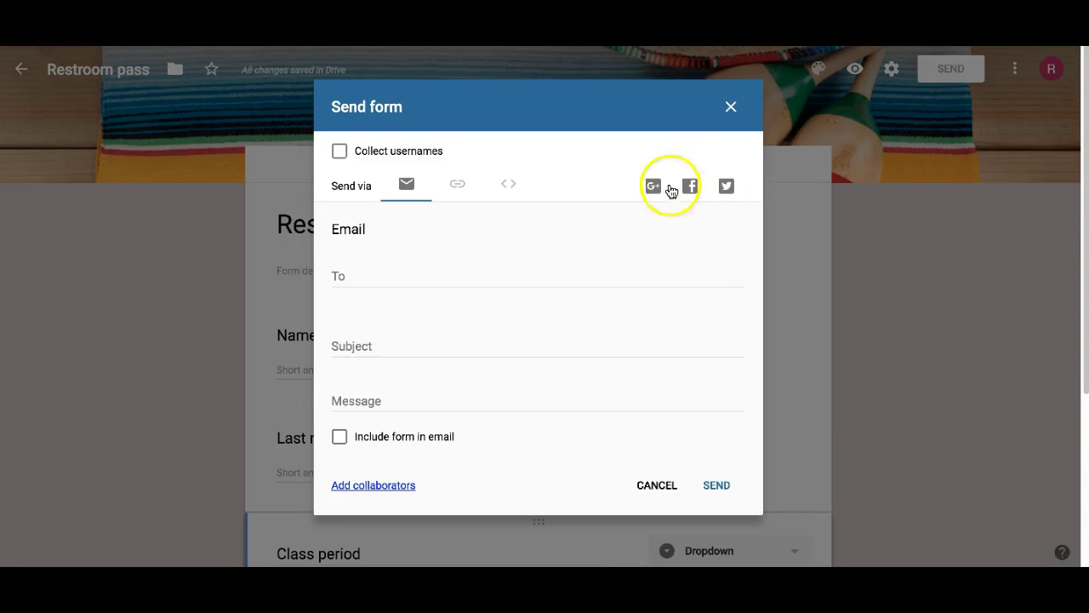
click(454, 187)
click(510, 186)
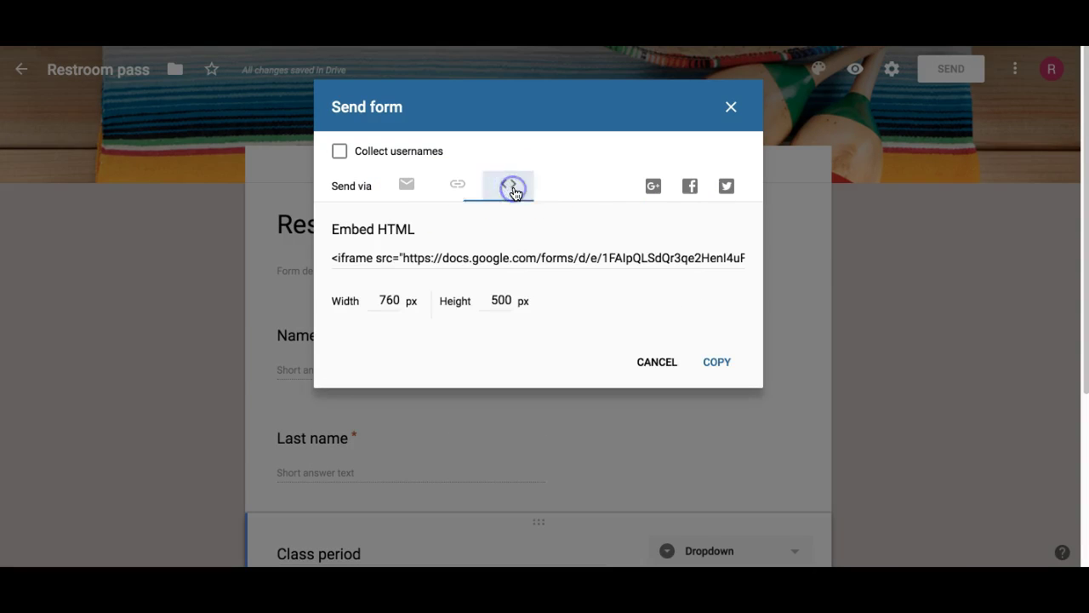
click(435, 274)
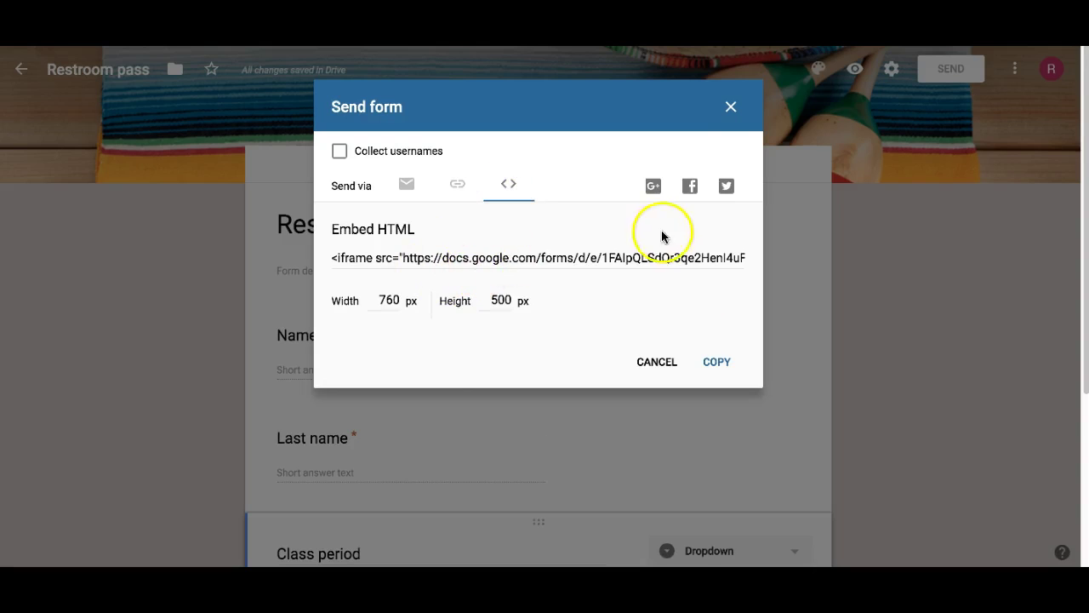
click(731, 109)
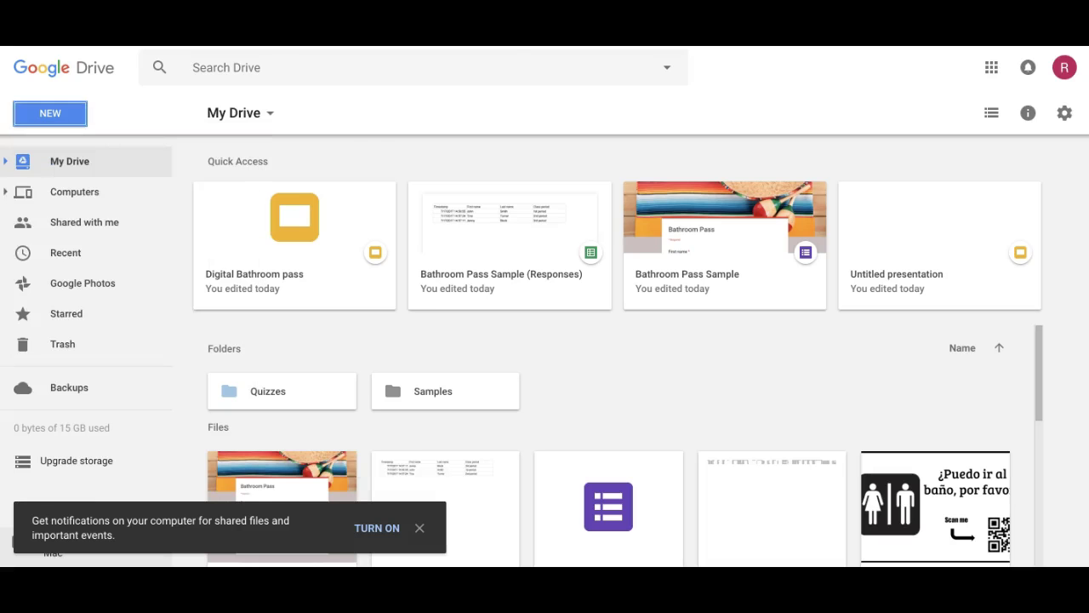
Step: From Drive's New menu, start a blank Google Slides presentation (Untitled presentation)
click(64, 120)
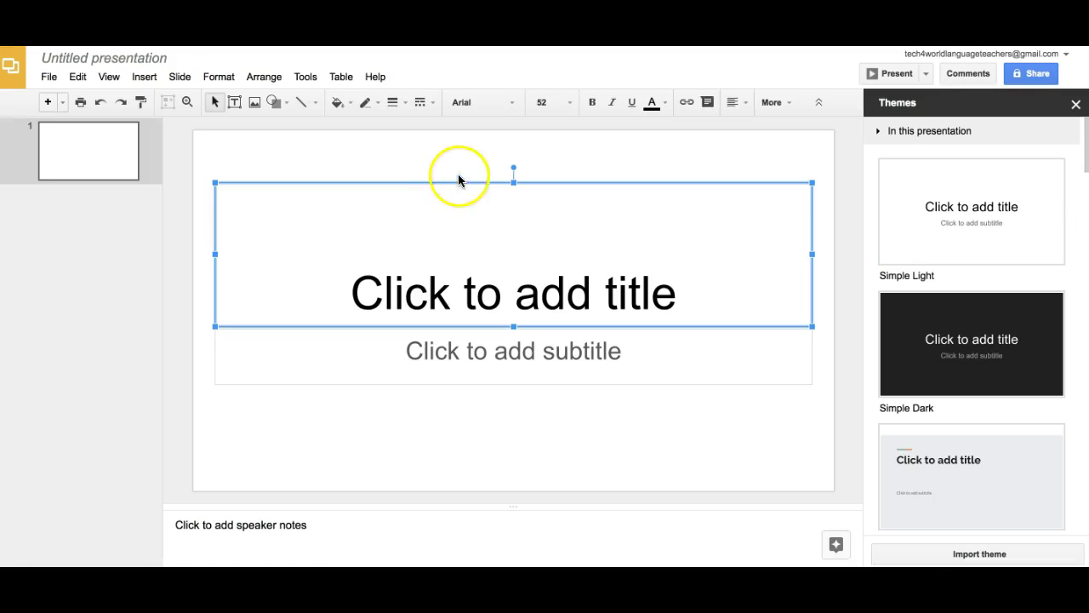
Step: Delete the title and subtitle placeholders, then select the Spanish question on the Digital Bathroom pass sign
key(Delete)
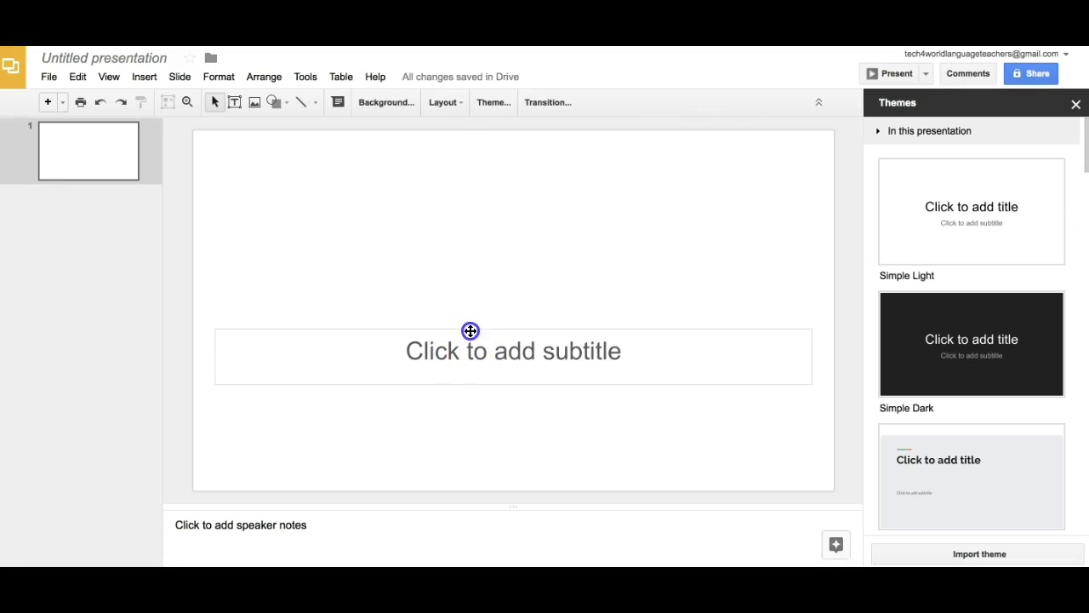
click(470, 331)
key(Delete)
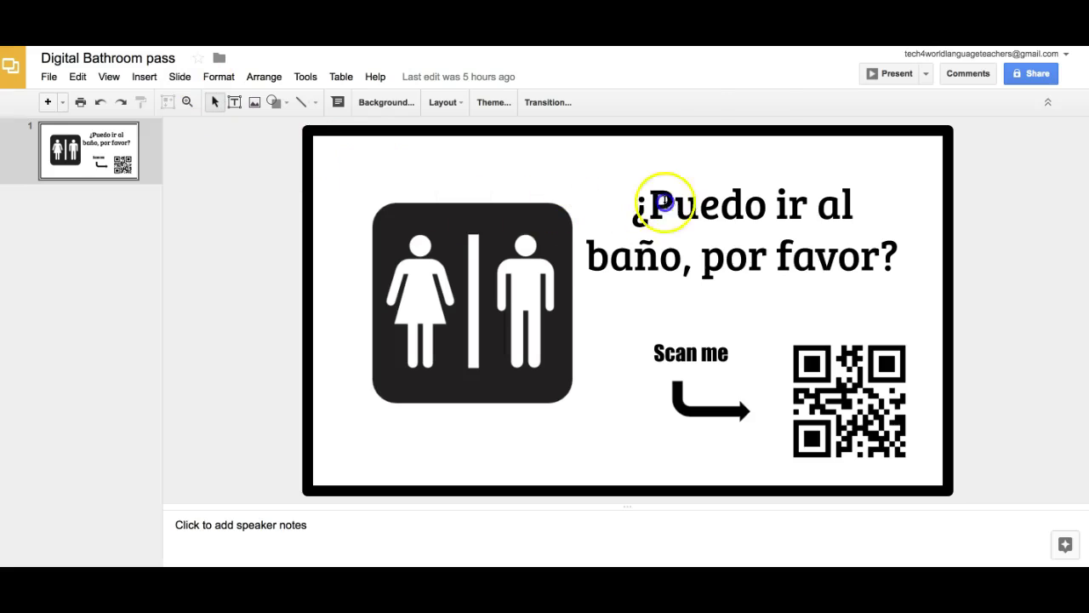
drag(634, 201, 890, 268)
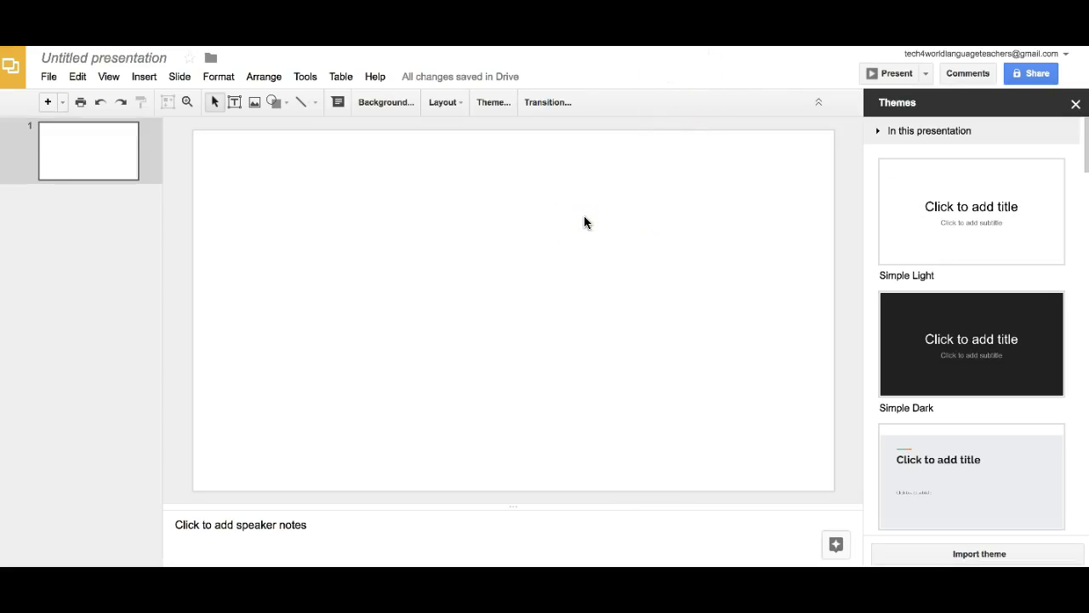
Step: Paste the '¿Puedo ir al baño, por favor?' text box, move it right and widen it
key(ctrl+v)
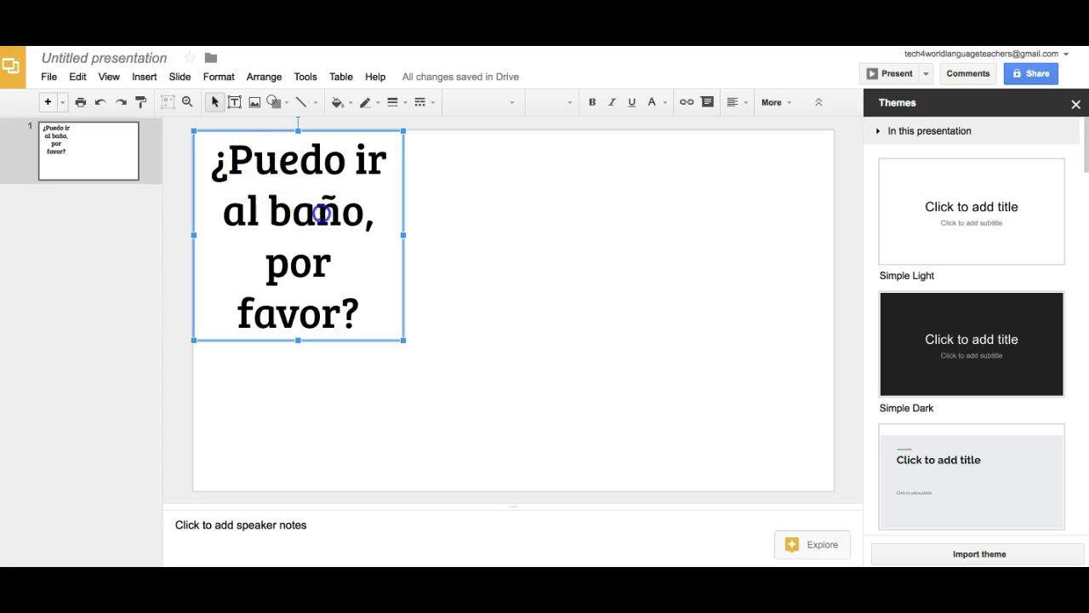
drag(275, 129, 625, 177)
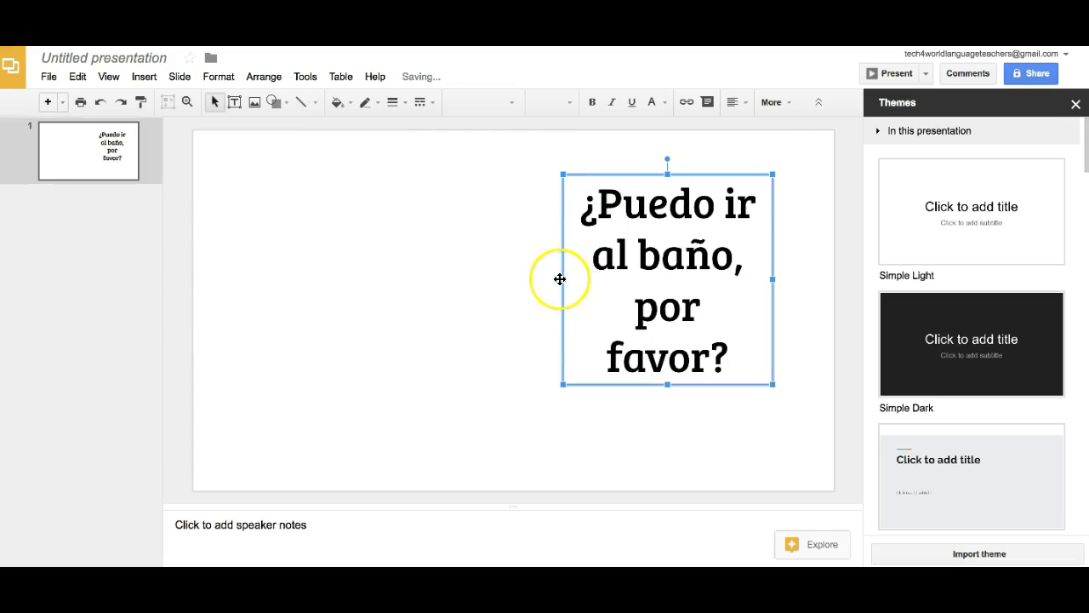
drag(561, 278, 511, 278)
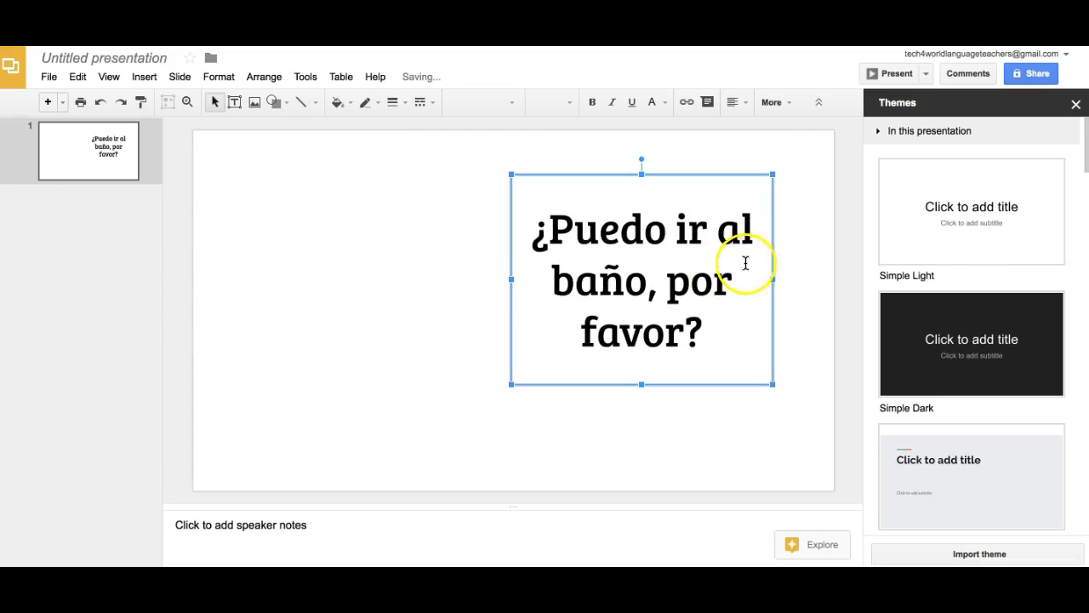
drag(775, 279, 805, 275)
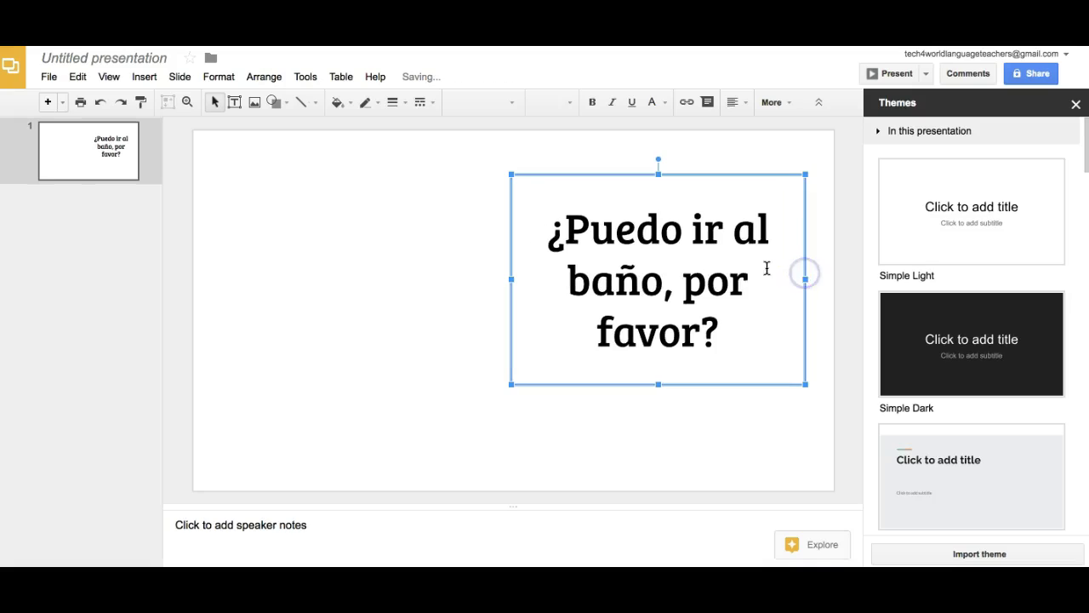
Step: Start inserting an image and search the web for 'student' images
click(387, 256)
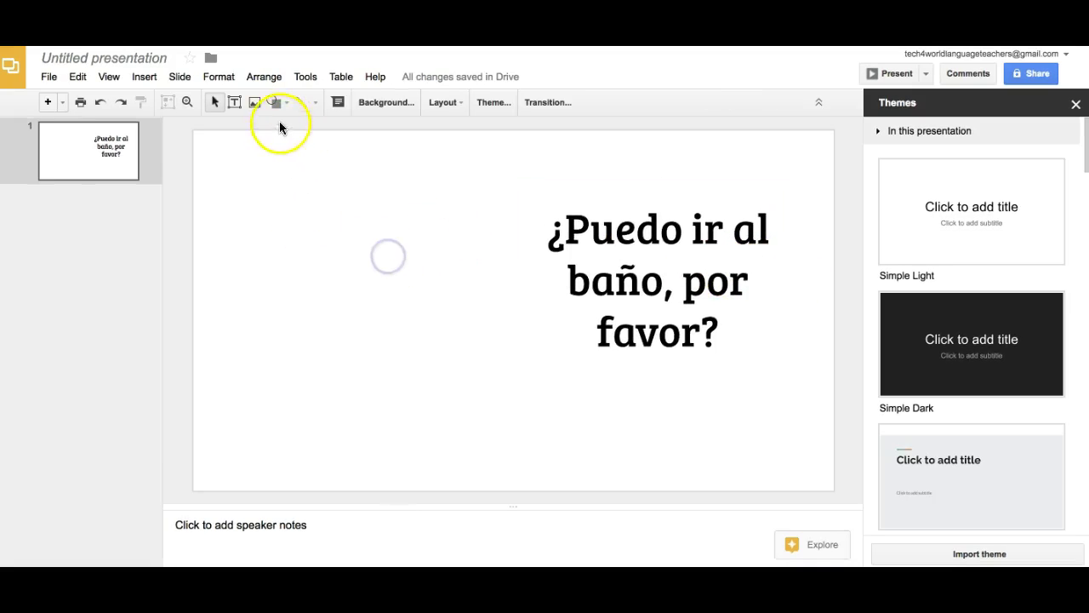
click(254, 102)
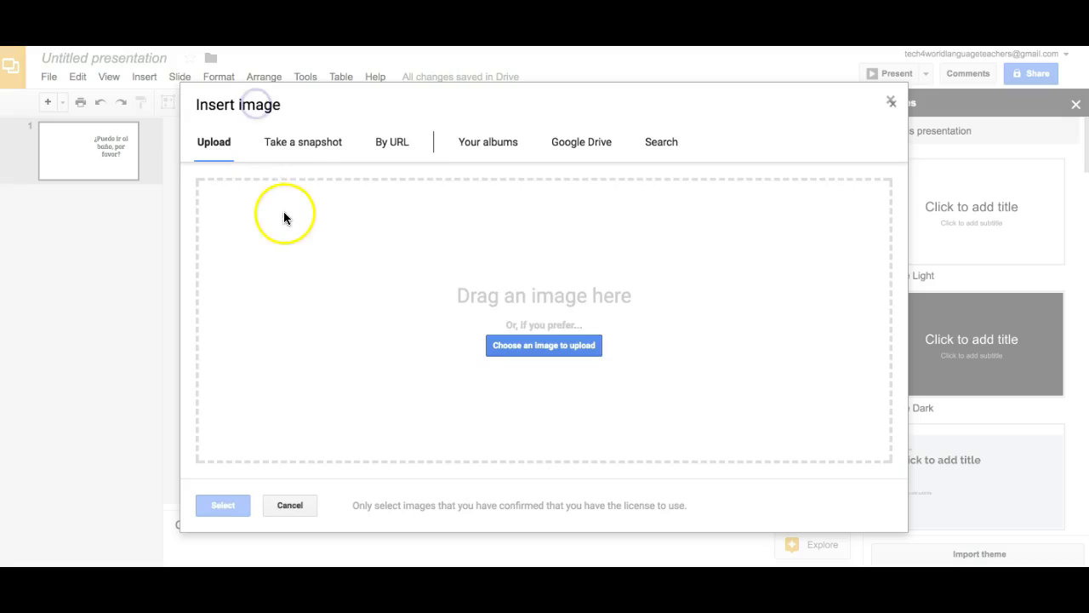
click(549, 346)
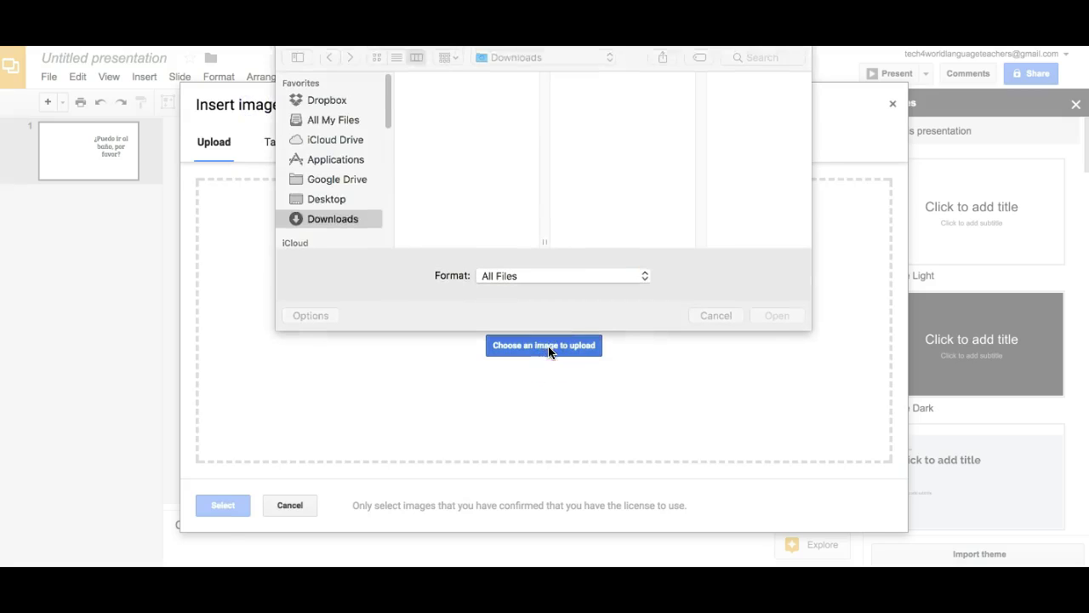
click(694, 313)
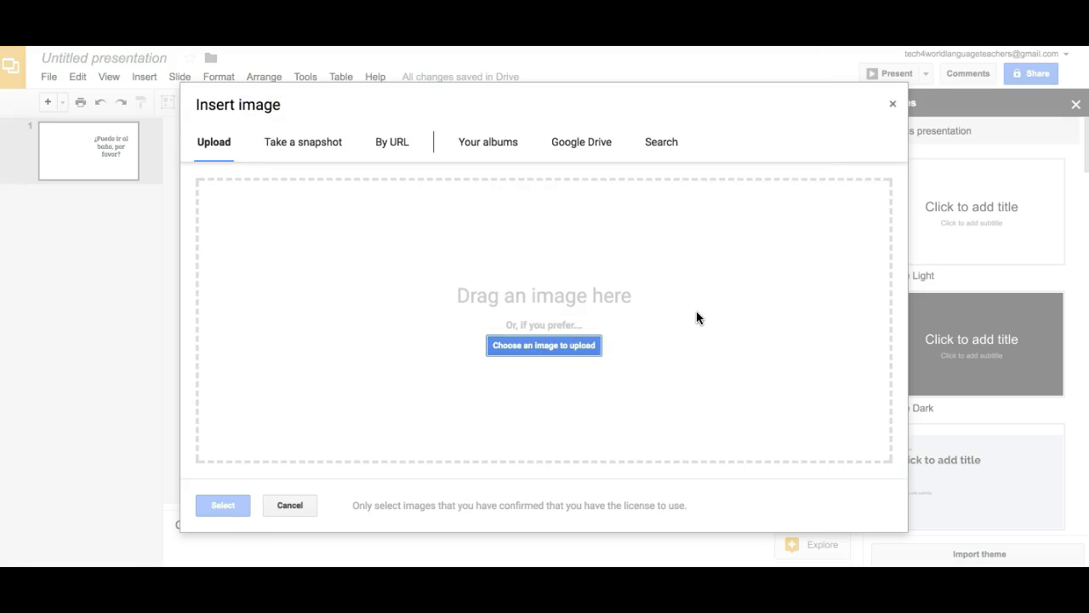
click(659, 142)
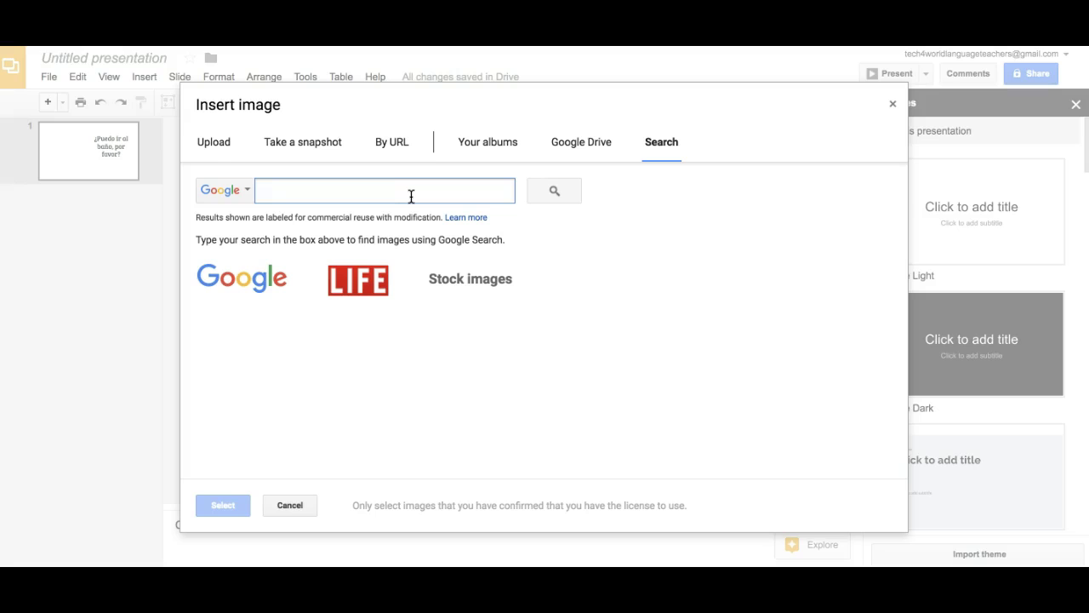
text(student)
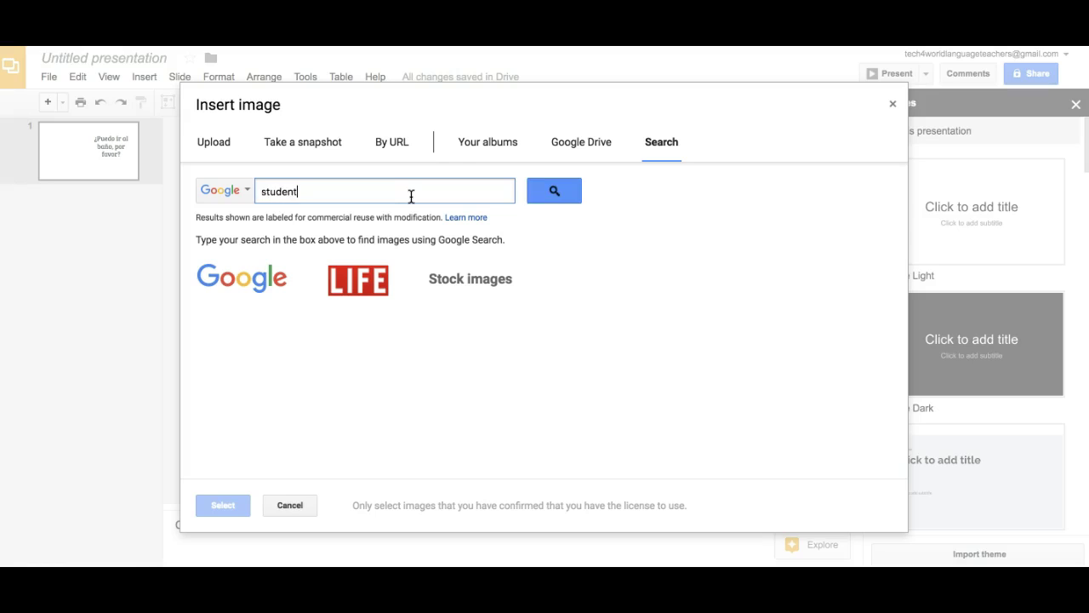
key(Return)
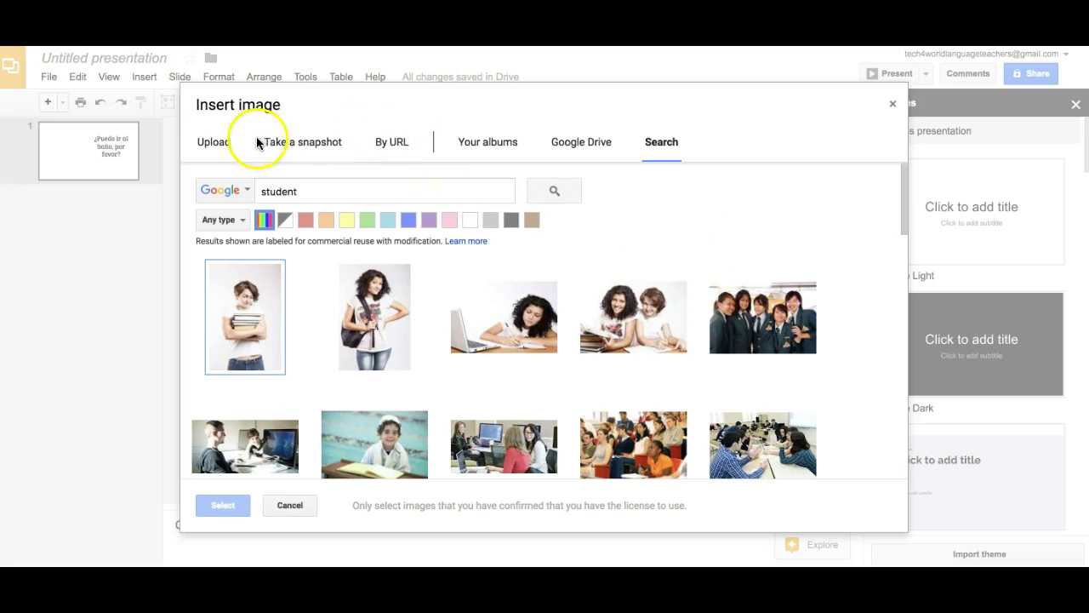
Step: Upload Barthoom people png.png from the Desktop as the restroom icon
click(214, 143)
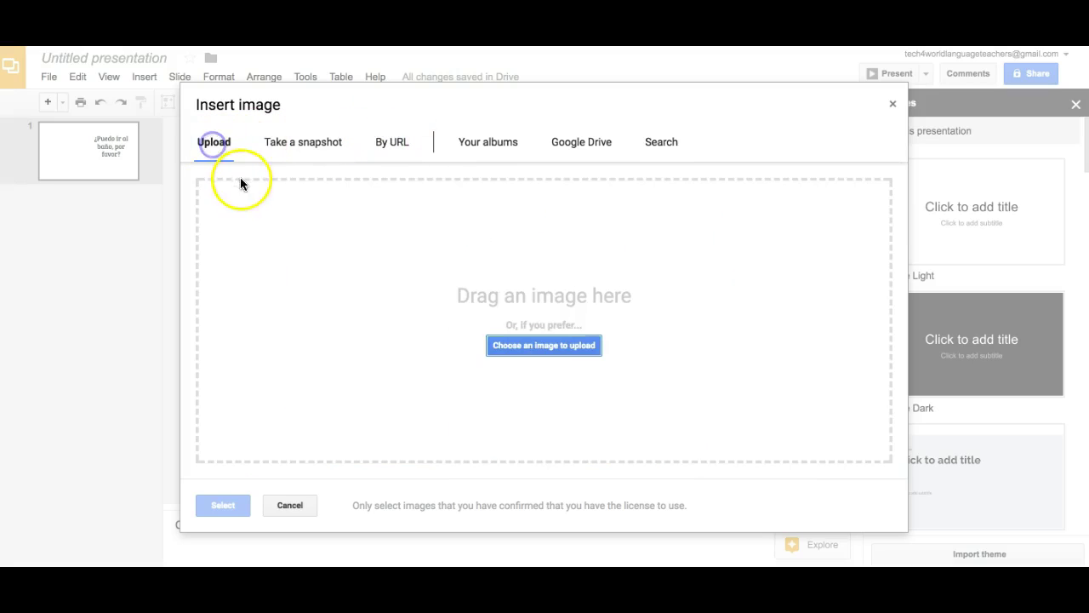
click(540, 349)
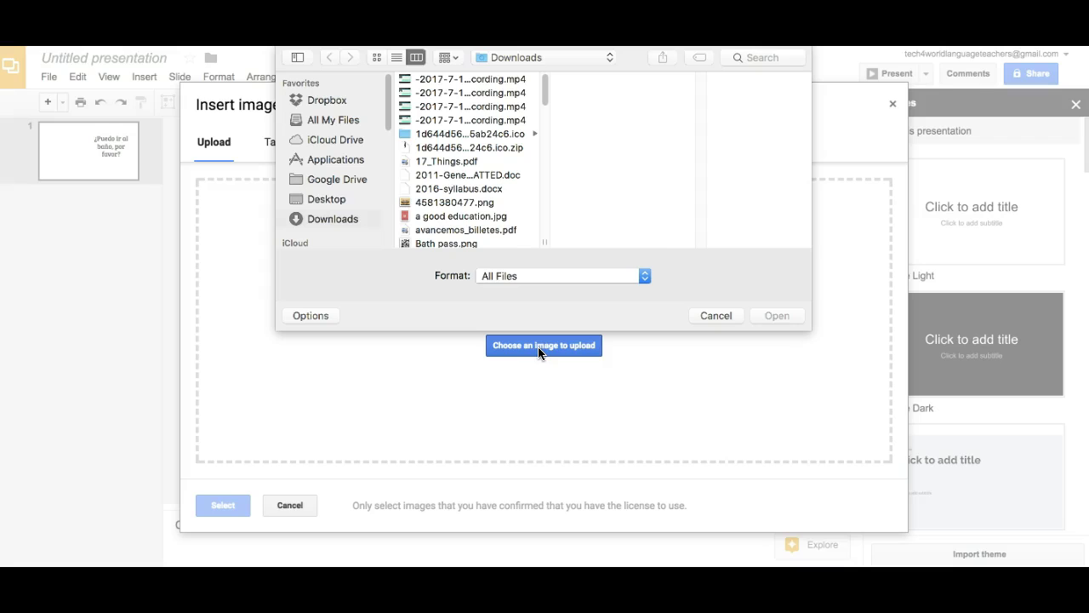
click(337, 198)
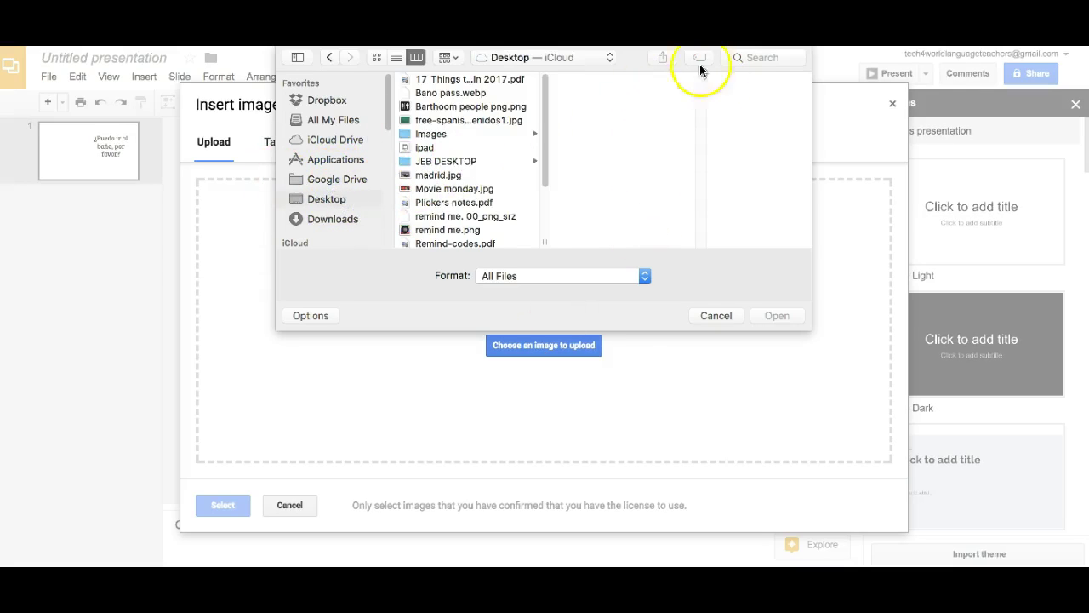
click(761, 57)
text(bath)
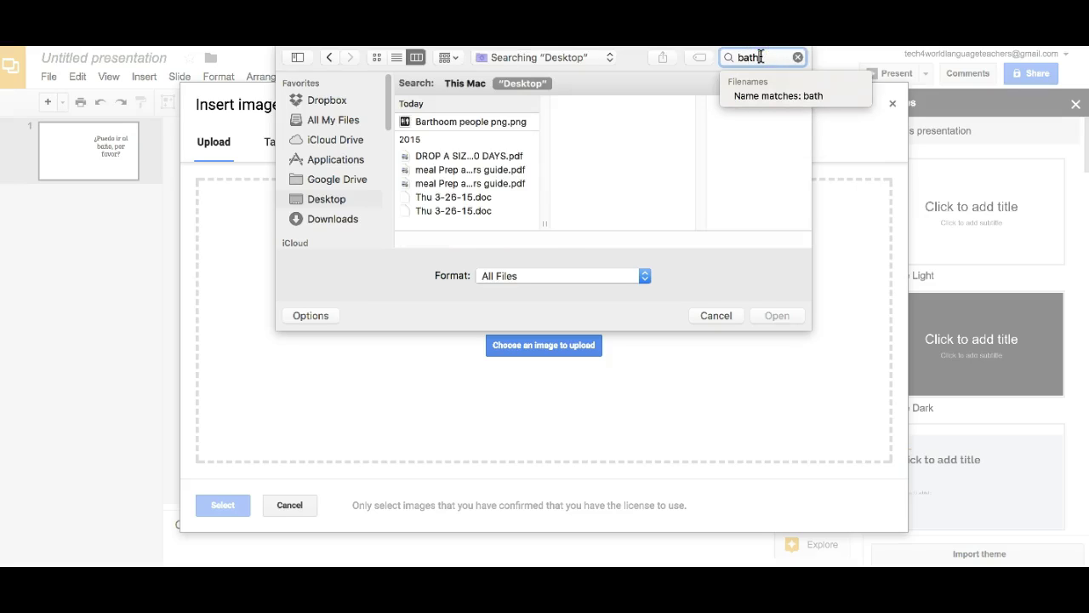
click(511, 121)
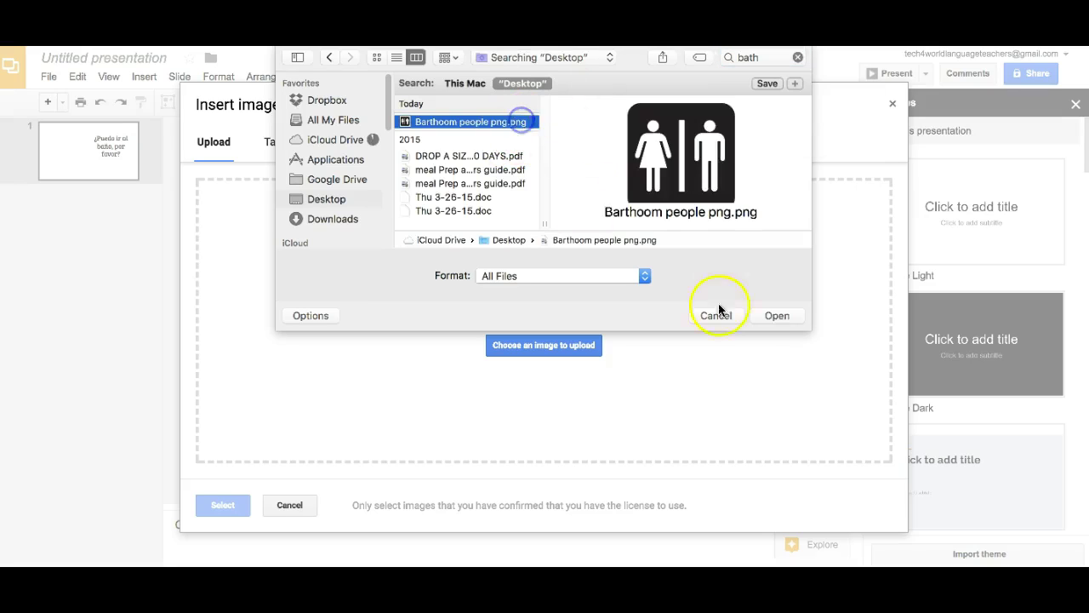
click(775, 315)
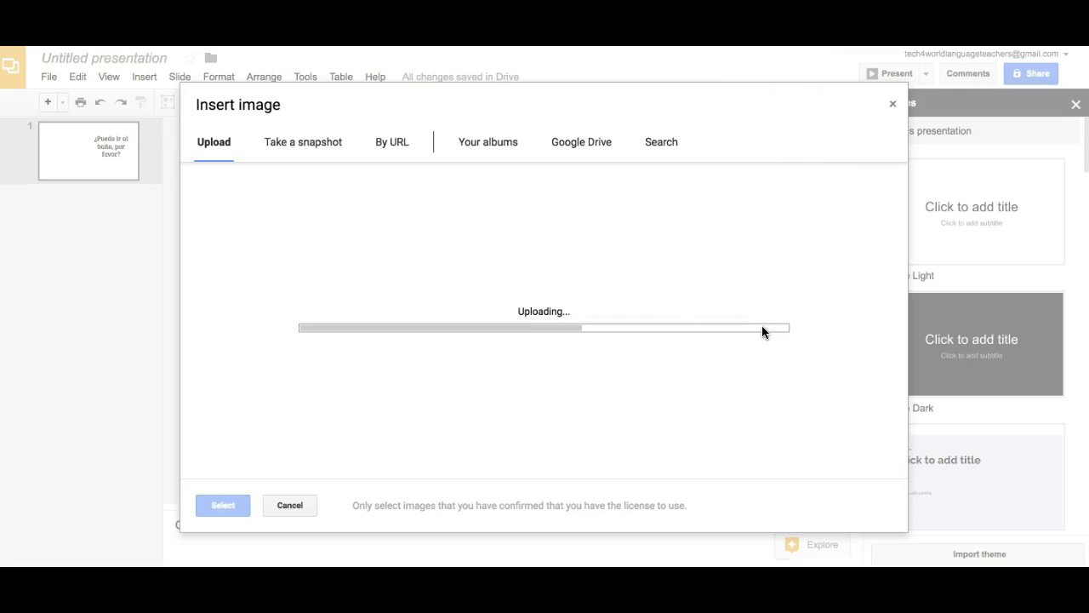
Step: Place the restroom icon left of the question, then widen the question box leftward and raise it slightly
drag(338, 252, 377, 303)
click(556, 267)
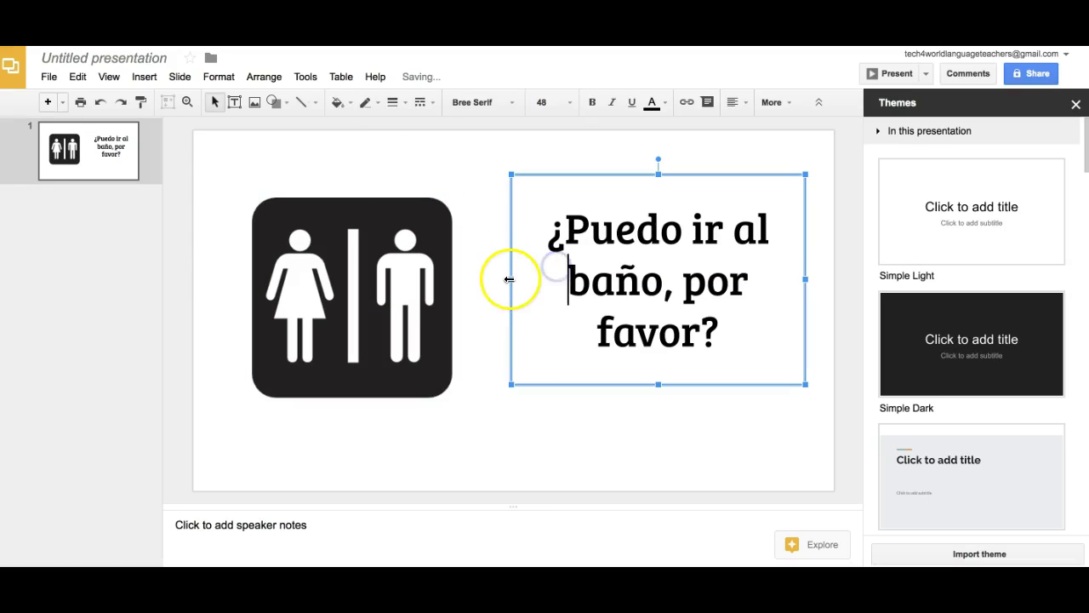
drag(511, 279, 468, 281)
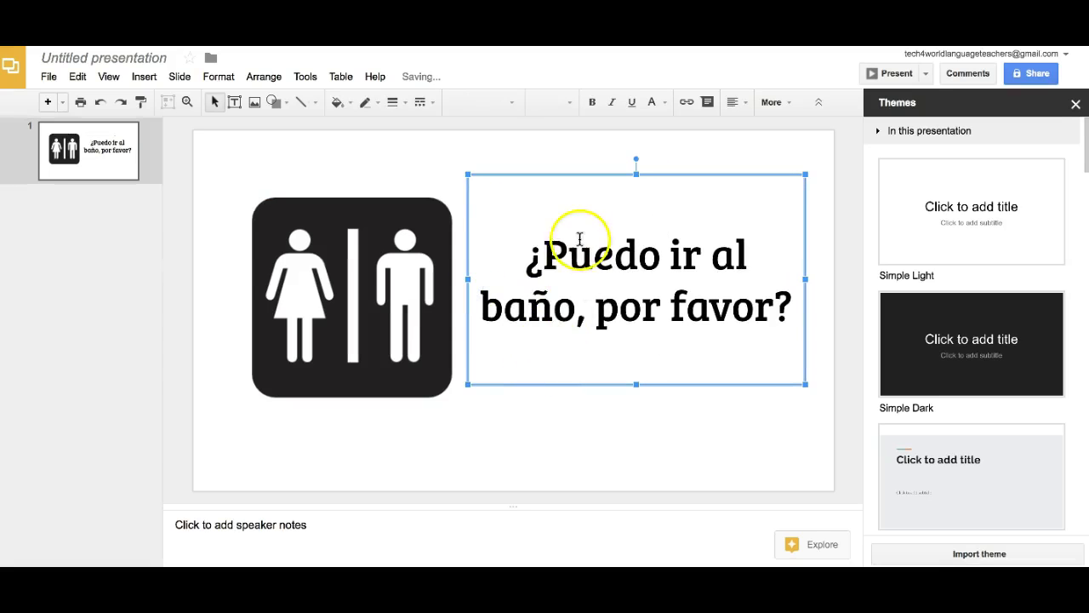
drag(573, 178, 570, 151)
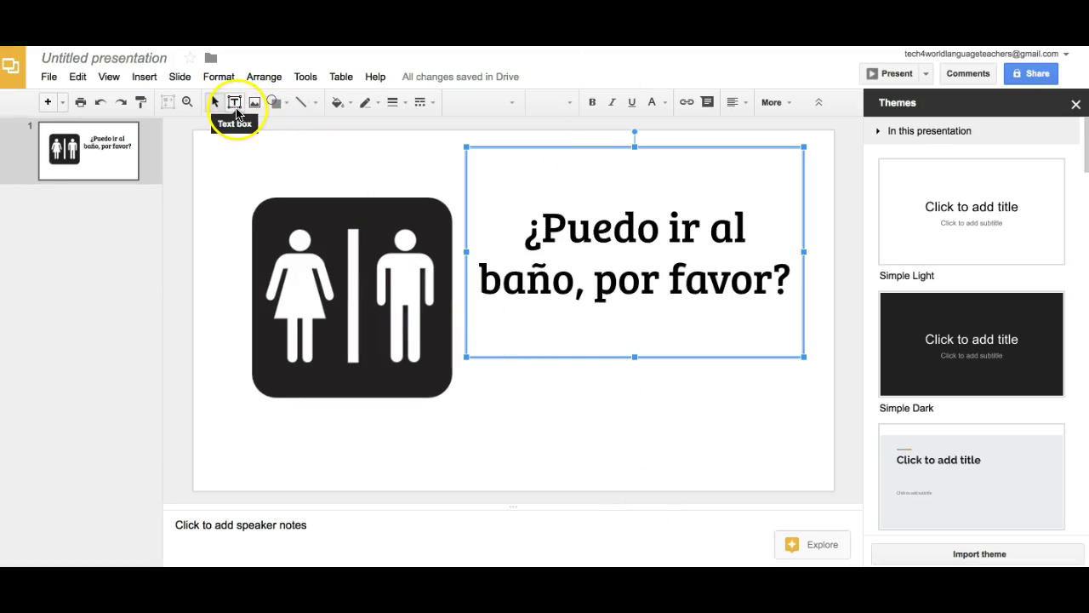
Step: Draw a rectangle across most of the slide
click(276, 104)
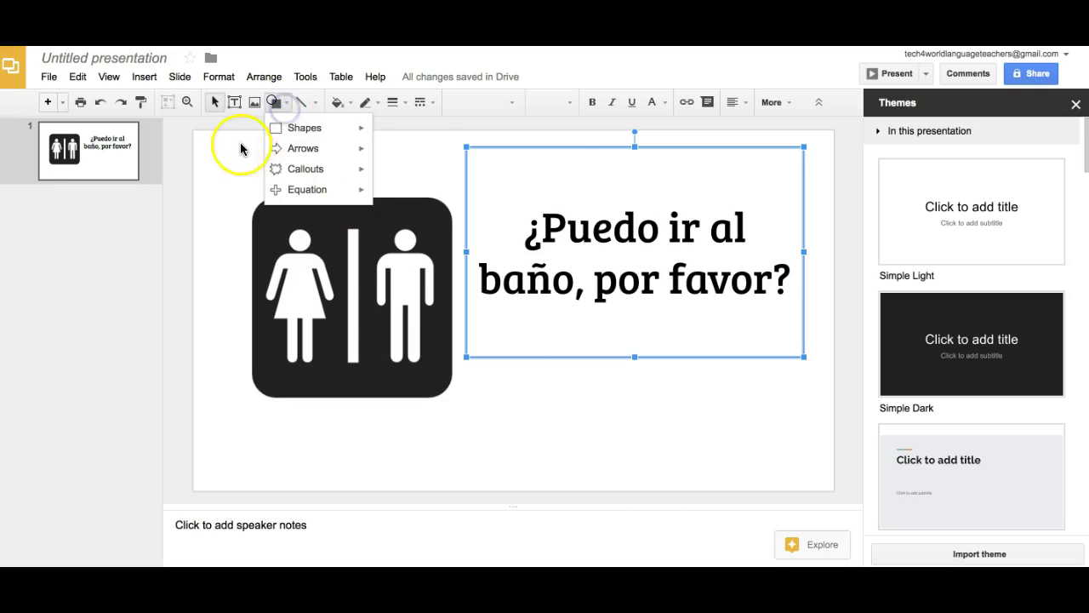
mouse_move(316, 136)
click(385, 135)
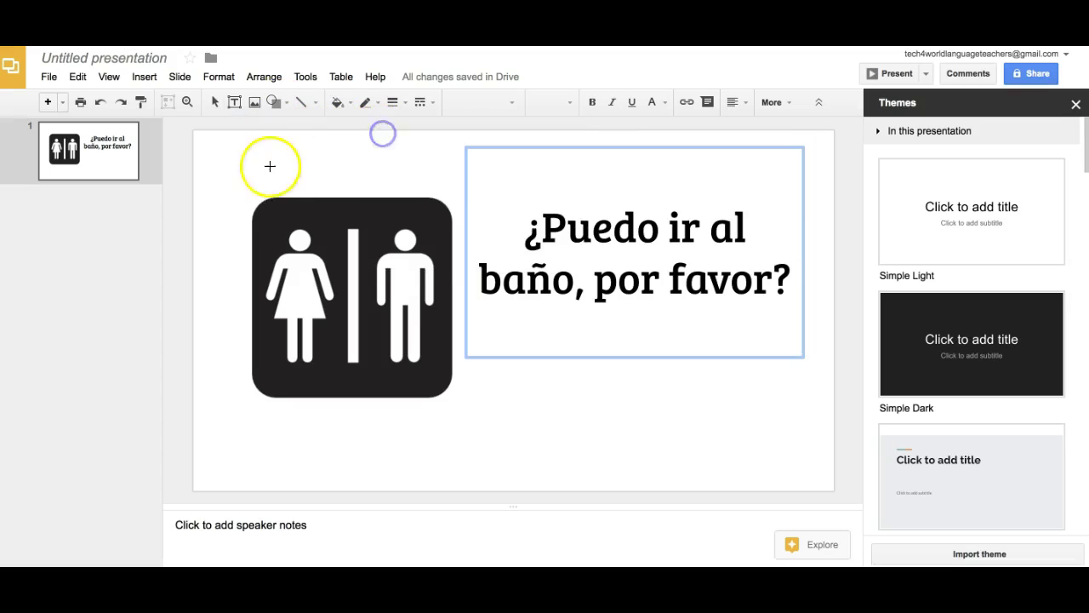
mouse_move(207, 141)
mouse_down()
mouse_move(506, 331)
mouse_move(690, 477)
mouse_move(744, 482)
mouse_move(745, 460)
mouse_up()
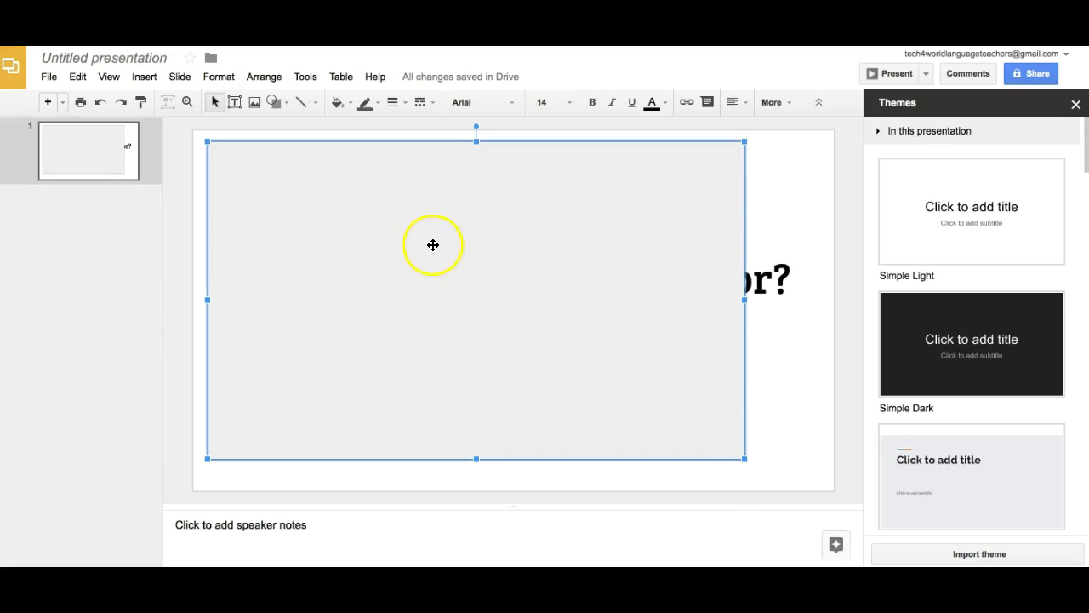
Step: Give the rectangle an 8px dotted border, switching its colour from red to black
click(367, 102)
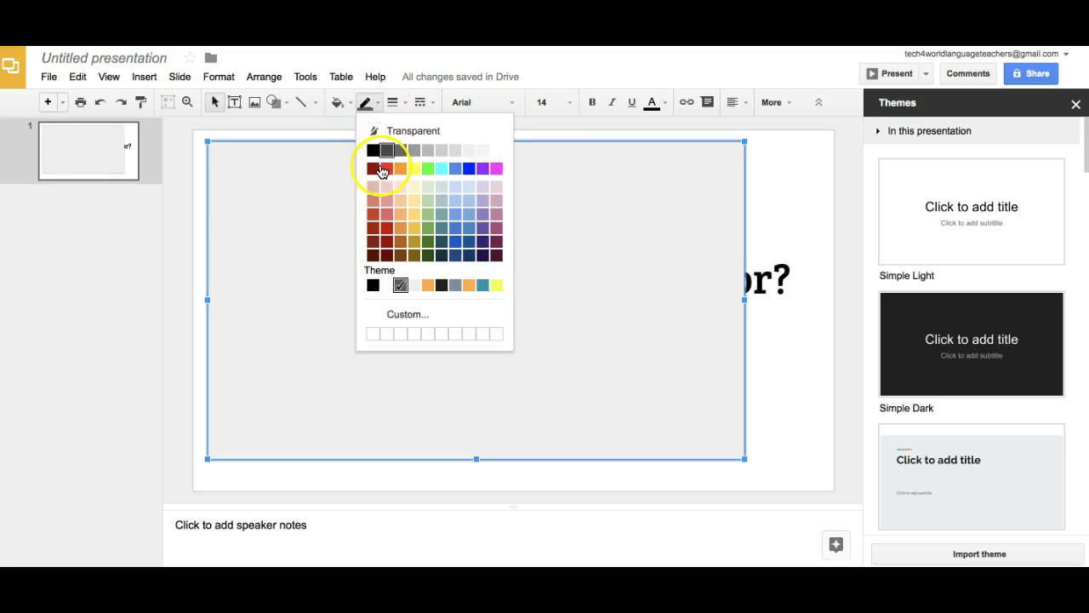
click(387, 171)
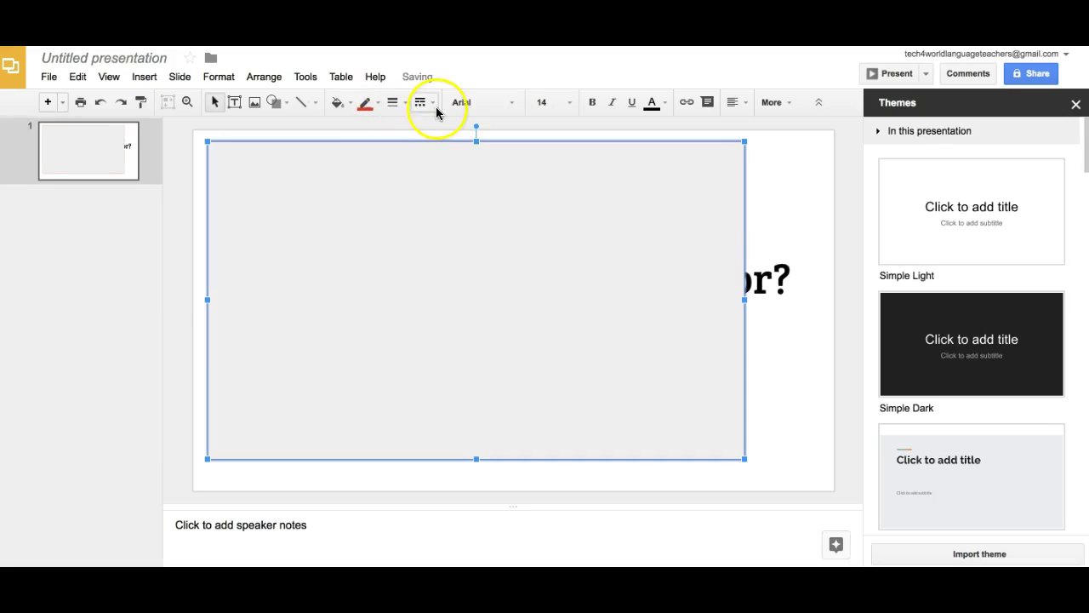
click(406, 106)
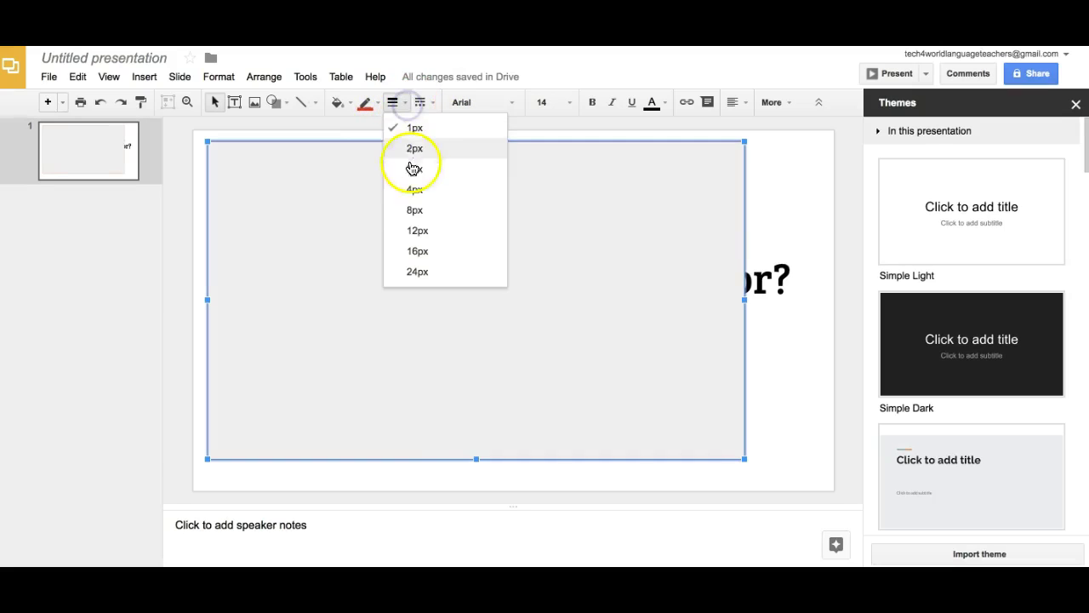
click(416, 211)
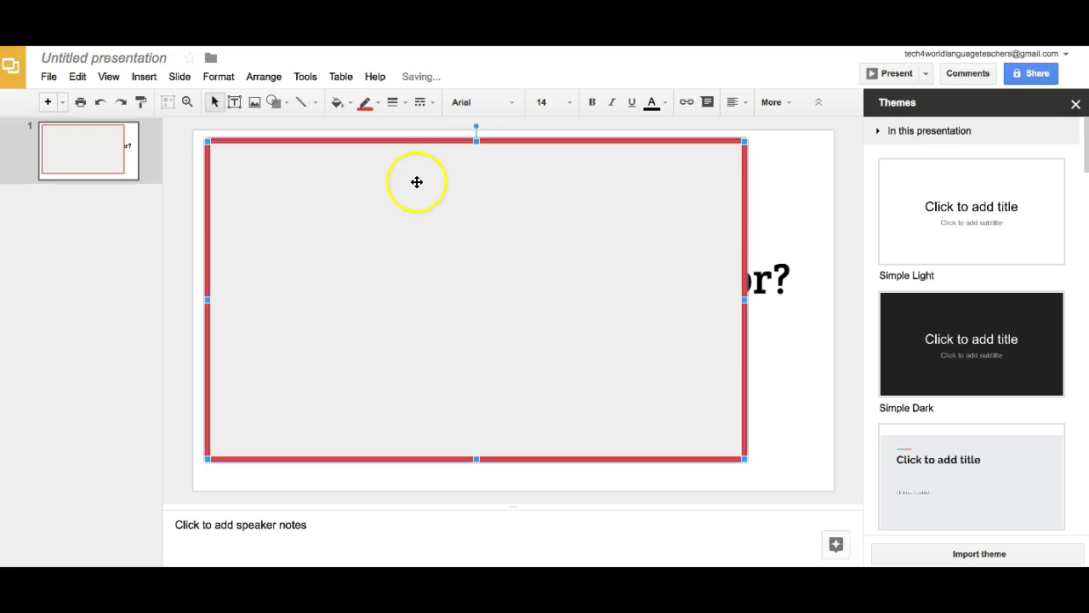
click(431, 103)
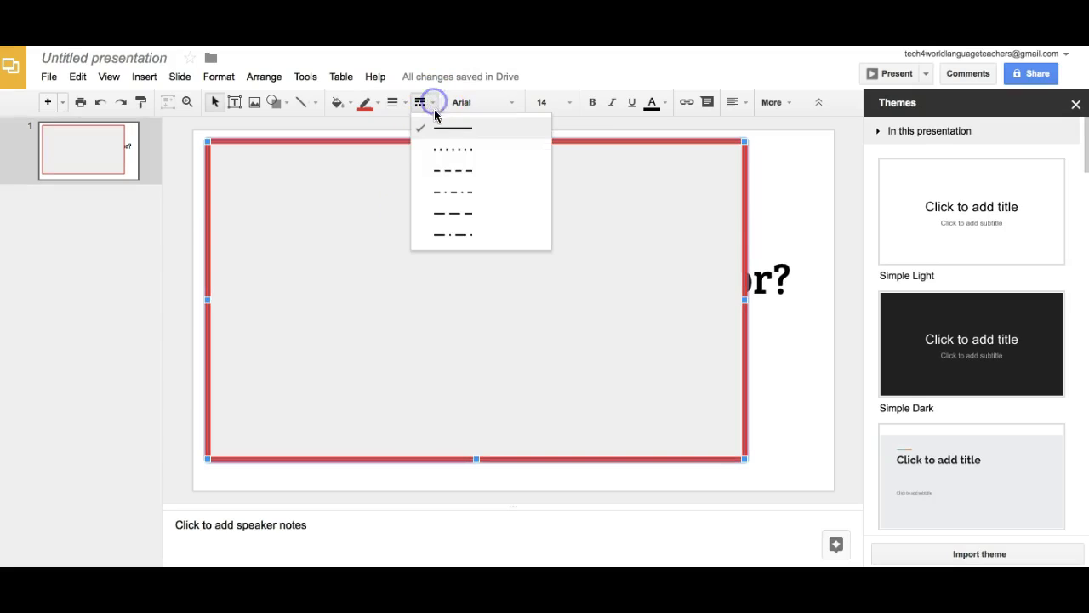
click(452, 154)
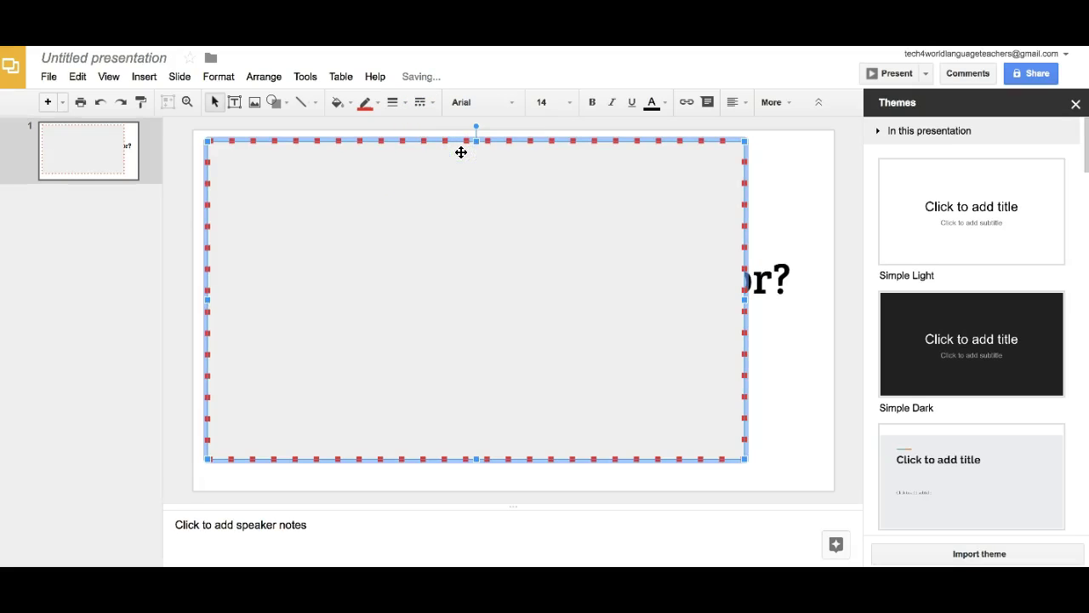
click(375, 166)
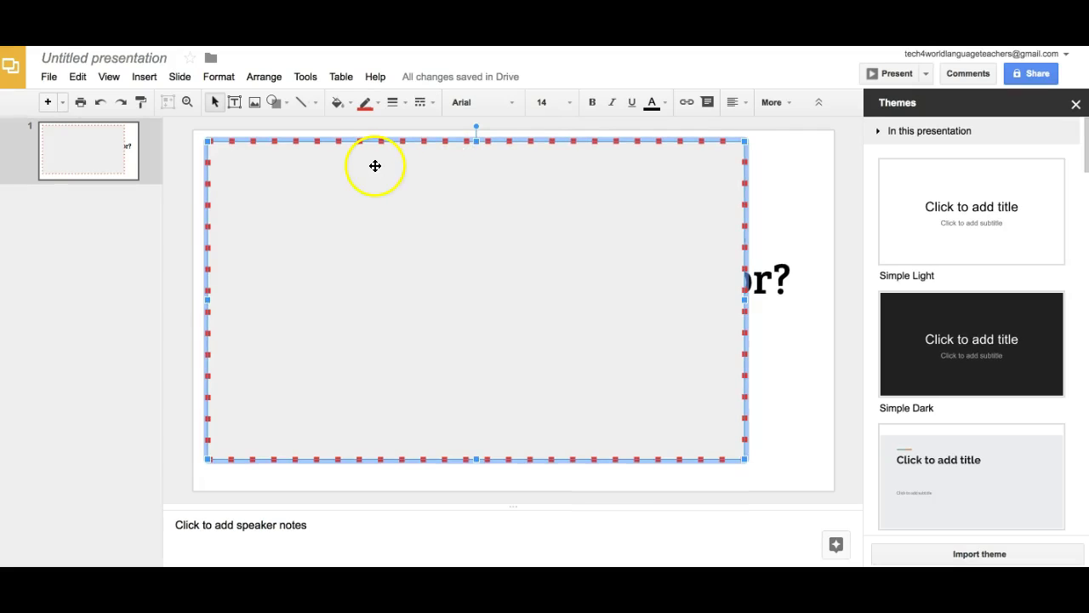
click(381, 109)
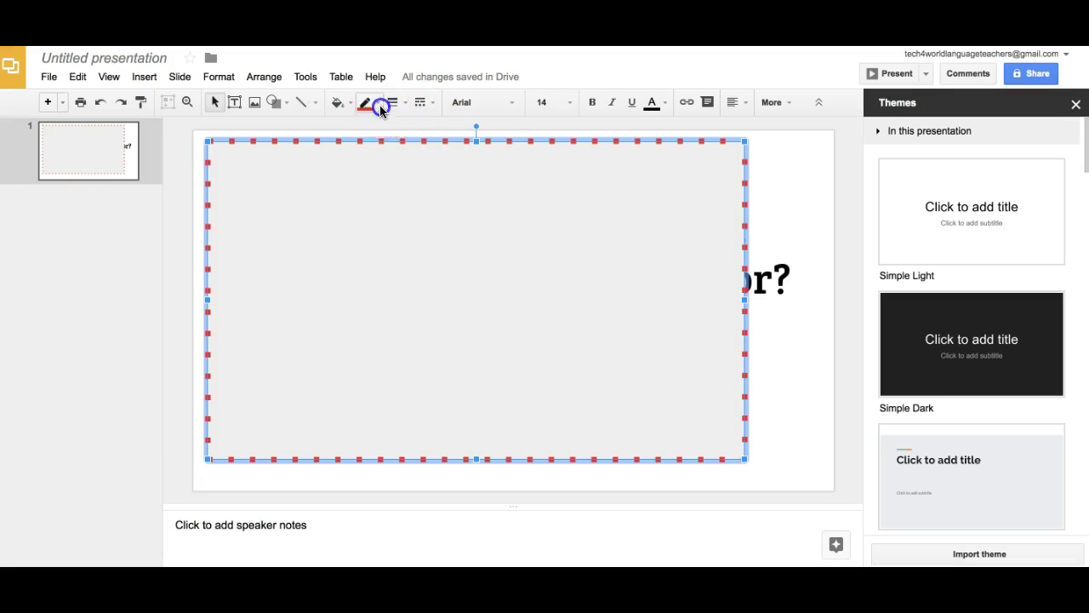
click(374, 148)
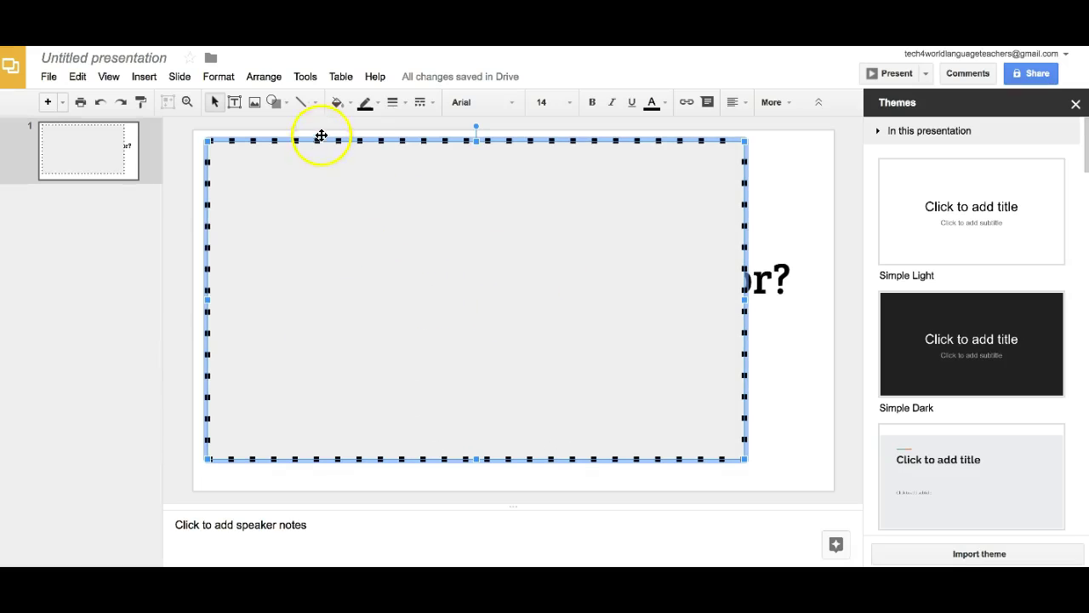
Step: Make the rectangle's fill transparent, shift the frame right and down, and stretch its left side outward
click(348, 104)
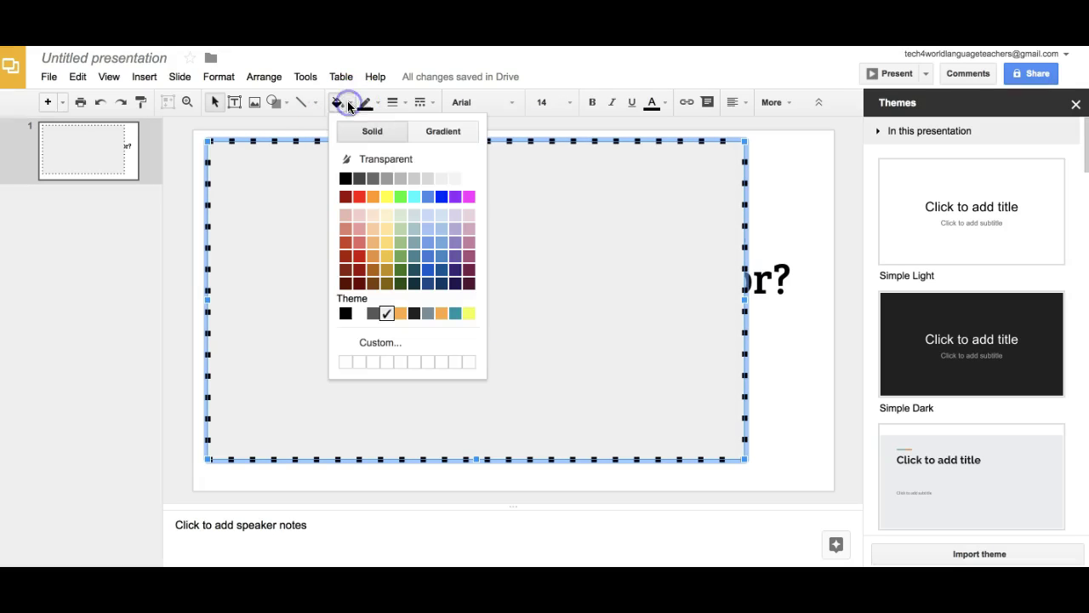
click(377, 161)
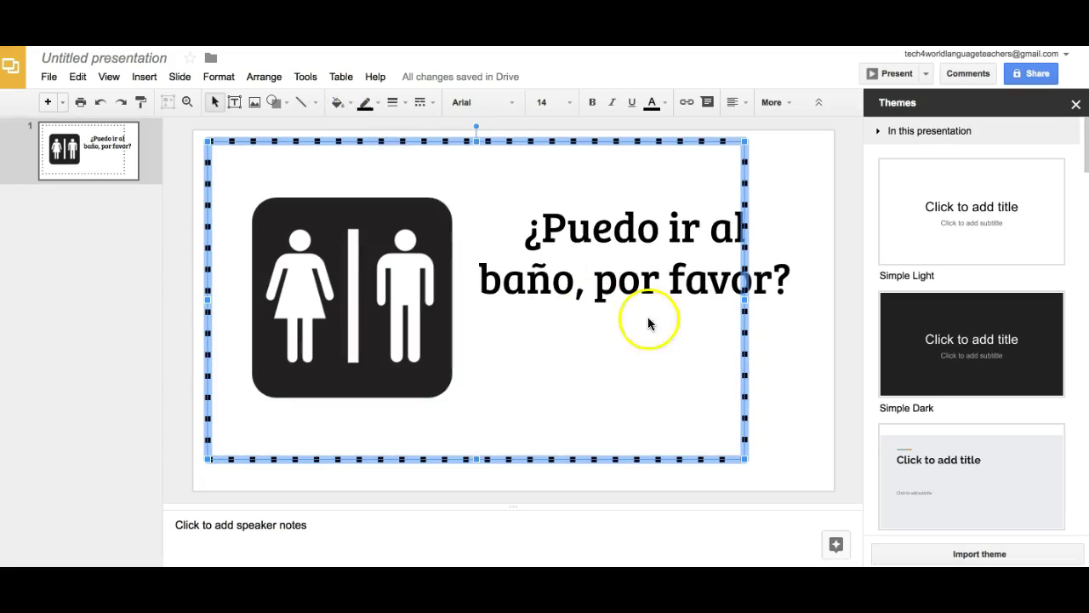
drag(744, 455, 802, 473)
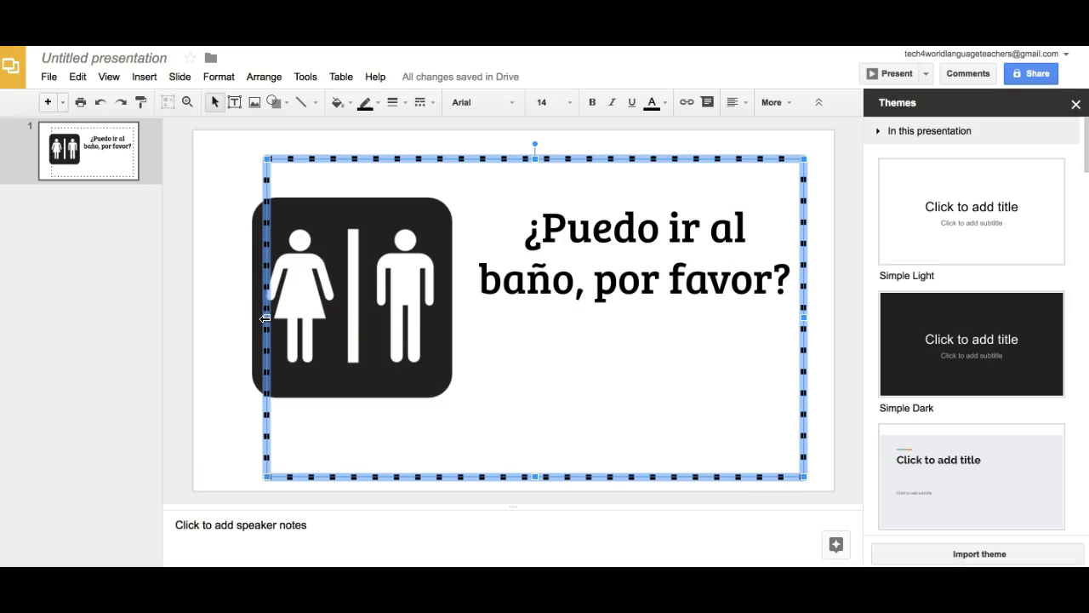
drag(246, 316, 196, 292)
Step: Extend the dotted frame's top, right and bottom edges to the slide edges, then deselect it
drag(501, 154, 503, 130)
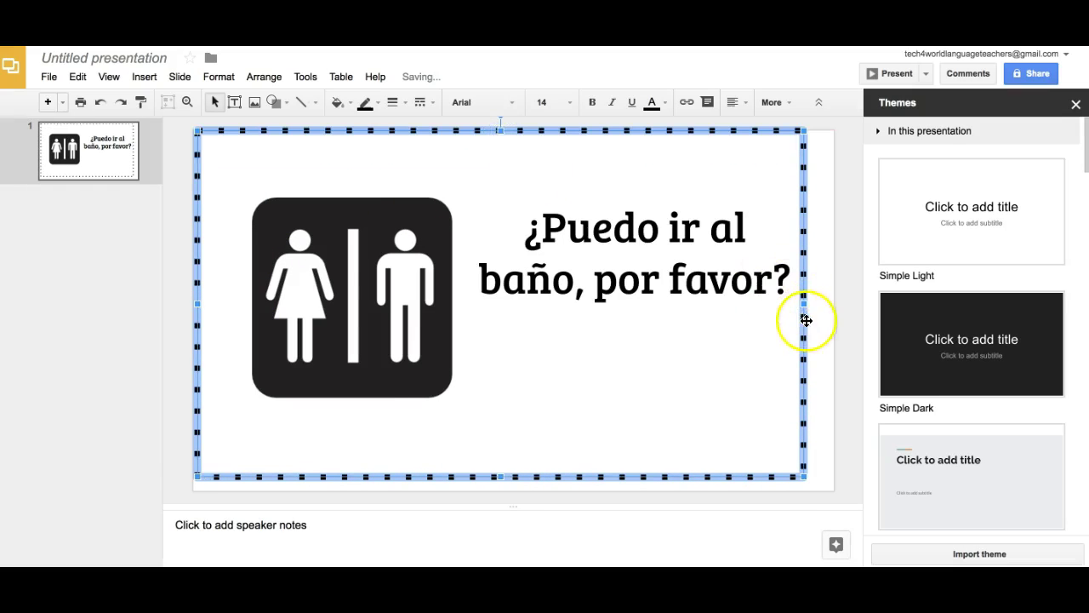
drag(803, 303, 838, 304)
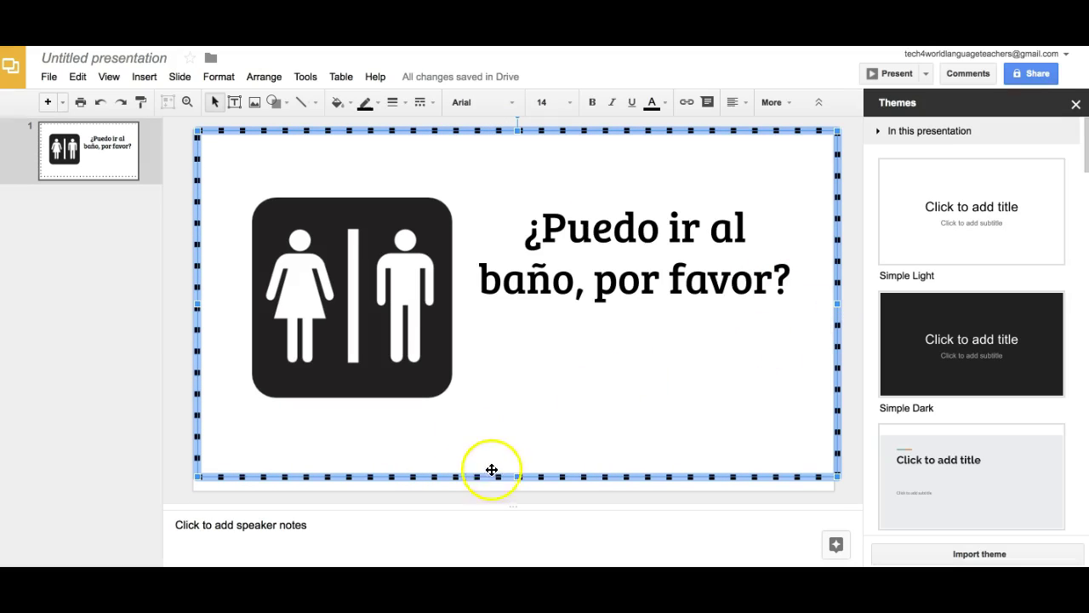
drag(519, 478, 521, 482)
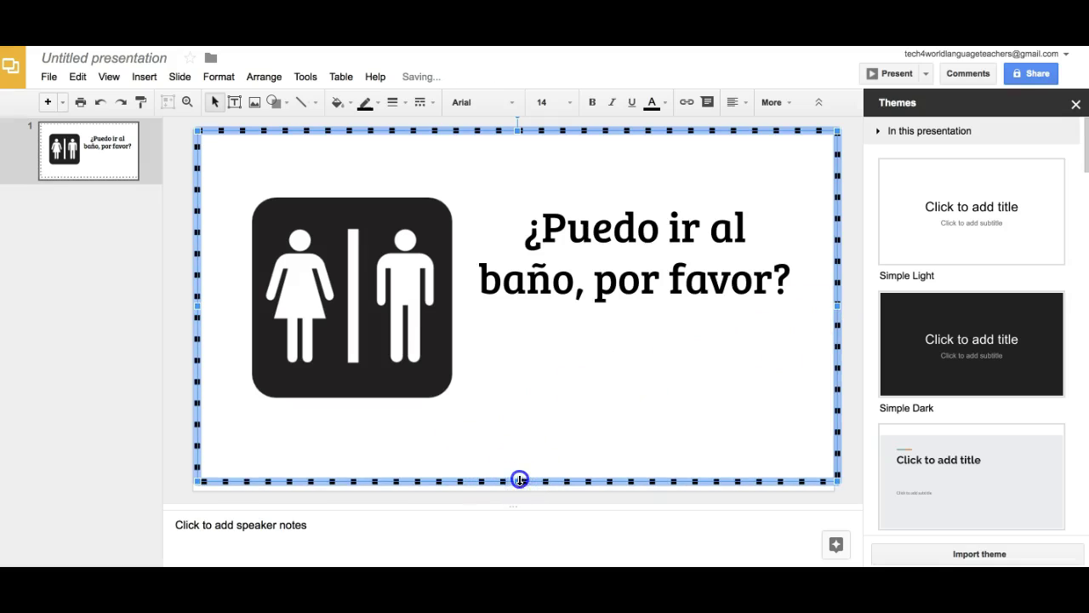
click(150, 422)
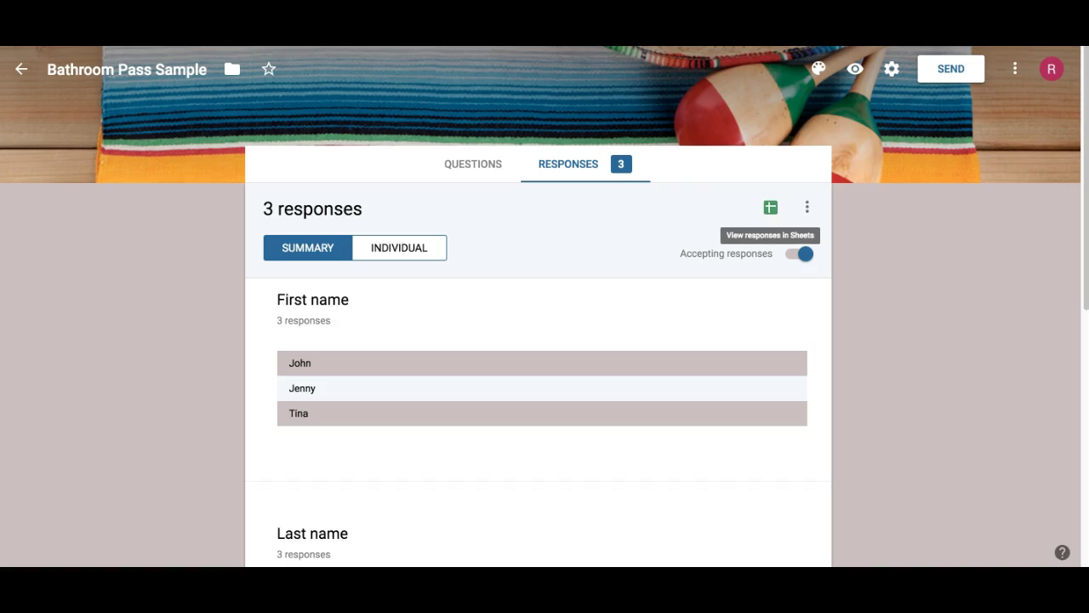
Step: Search 'google qr code generator' in a new tab, then return to the Restroom pass form
key(ctrl+t)
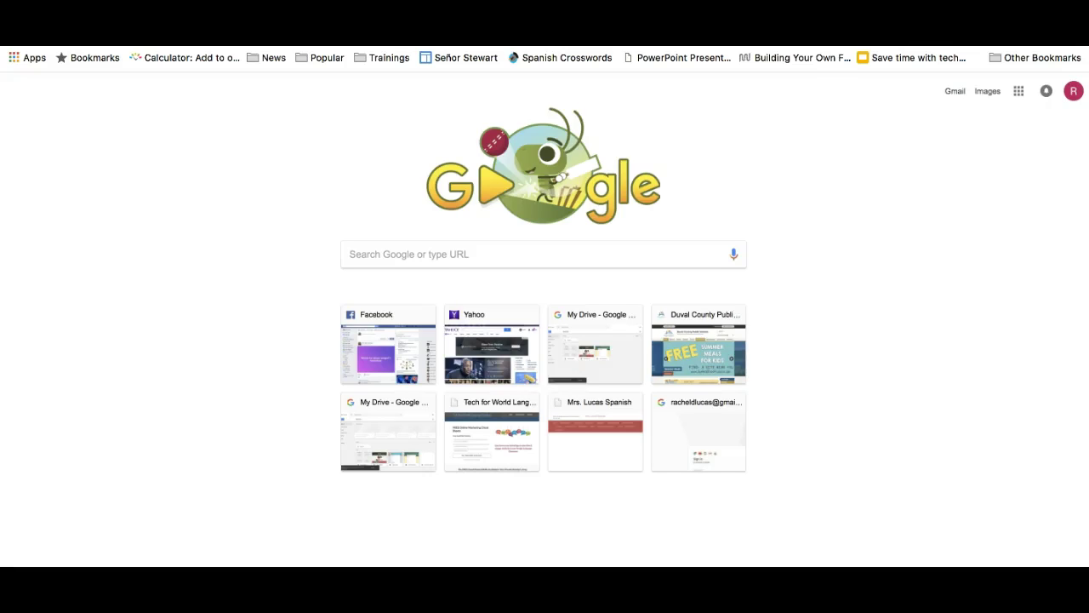
text(g)
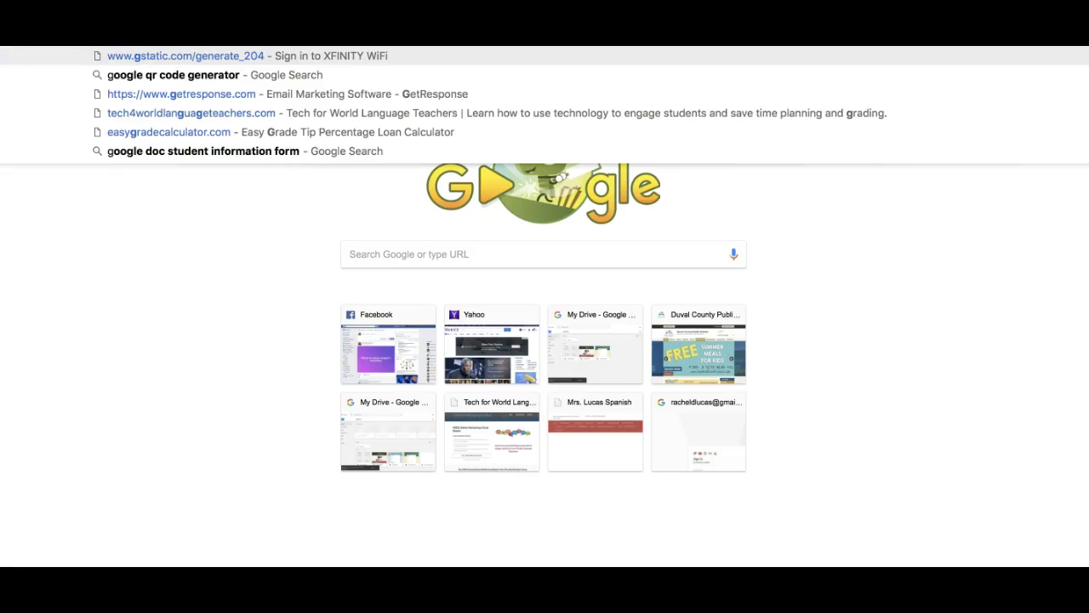
text(oogl)
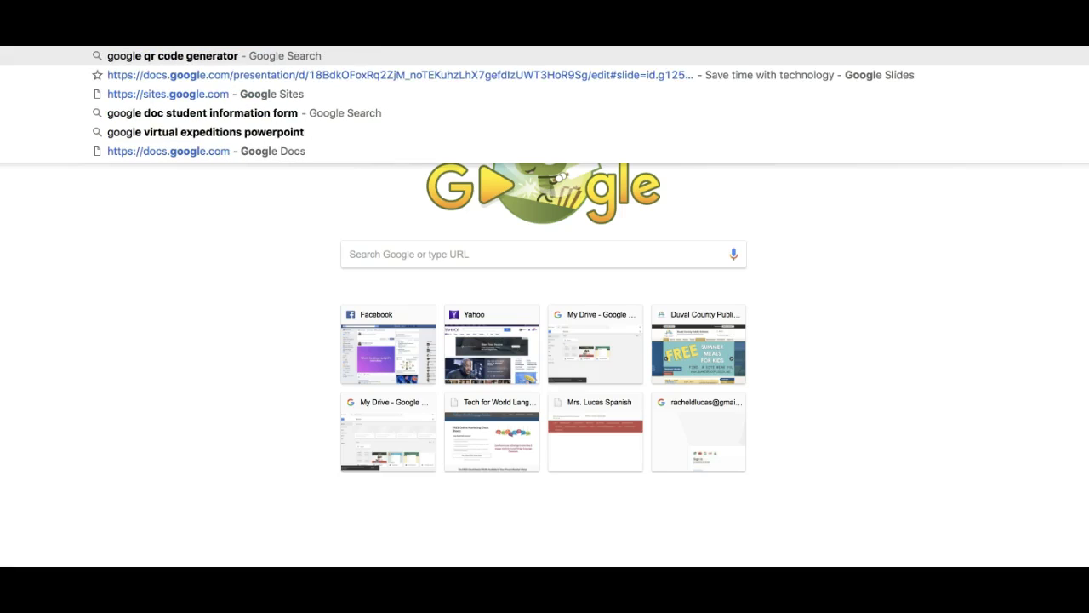
key(Return)
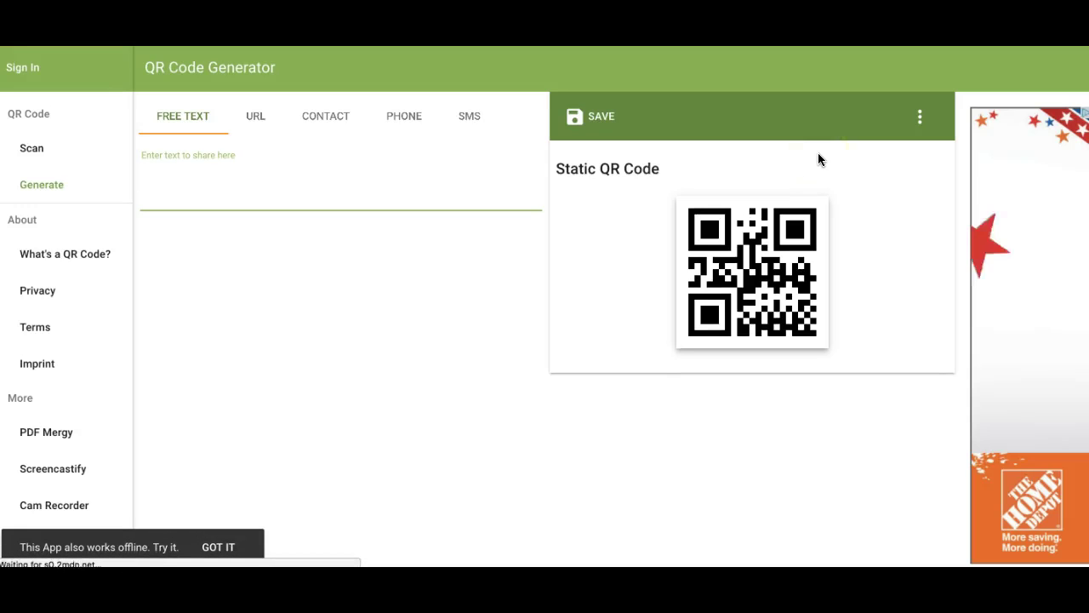
click(778, 125)
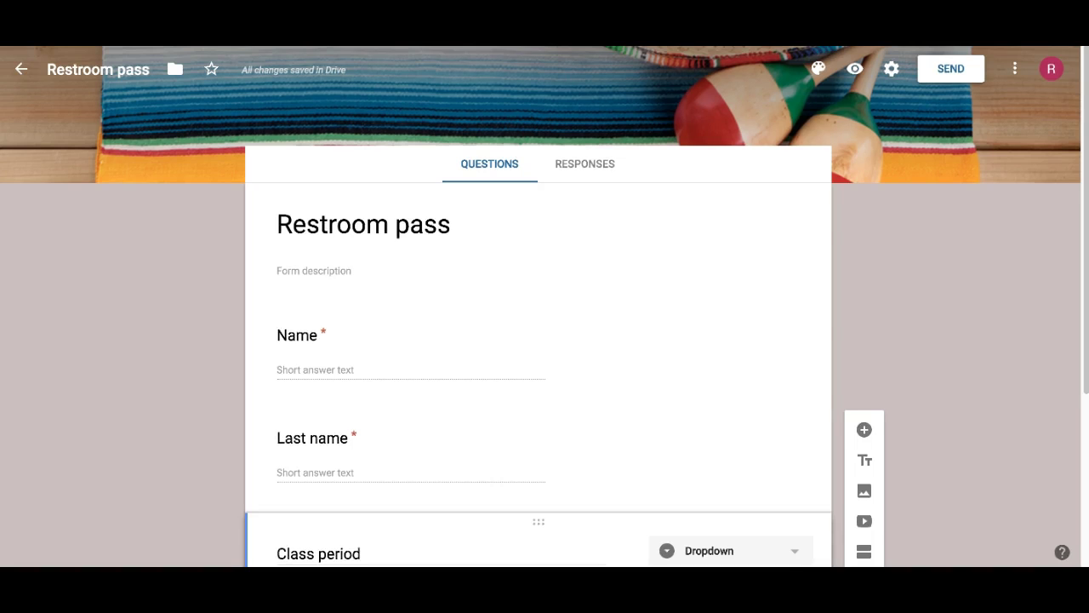
Step: Copy the Restroom pass form's share link shortened to a goo.gl address
scroll(694, 128, down, 3)
scroll(693, 128, up, 3)
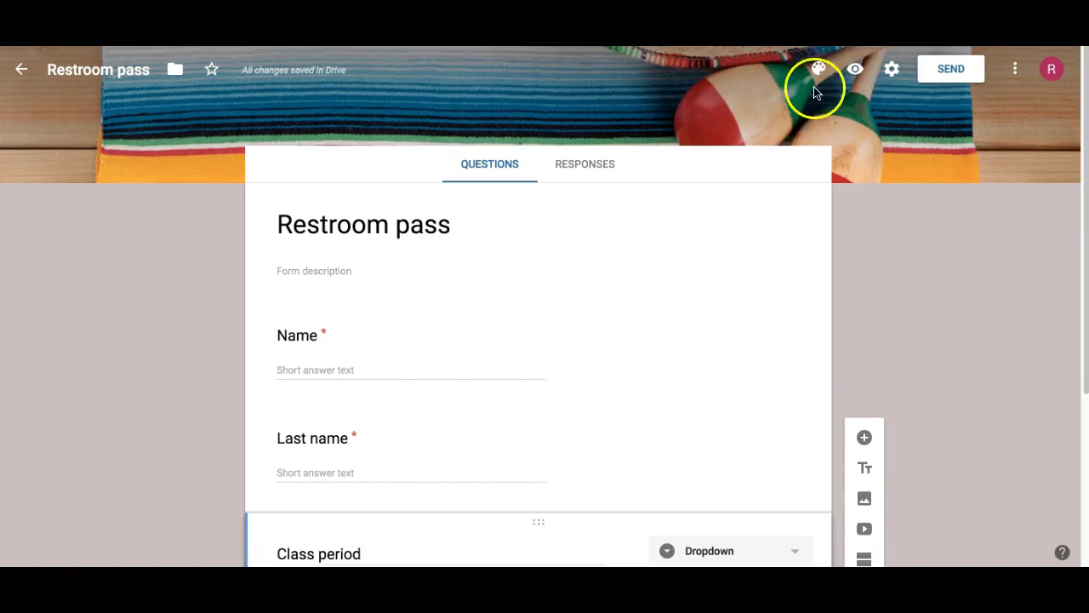
click(949, 71)
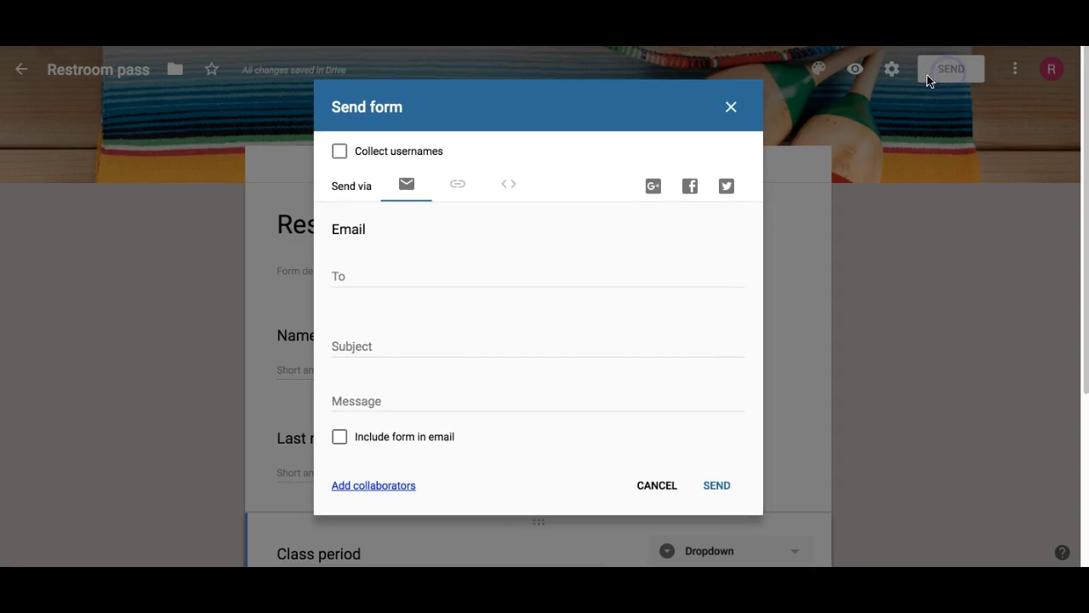
click(456, 188)
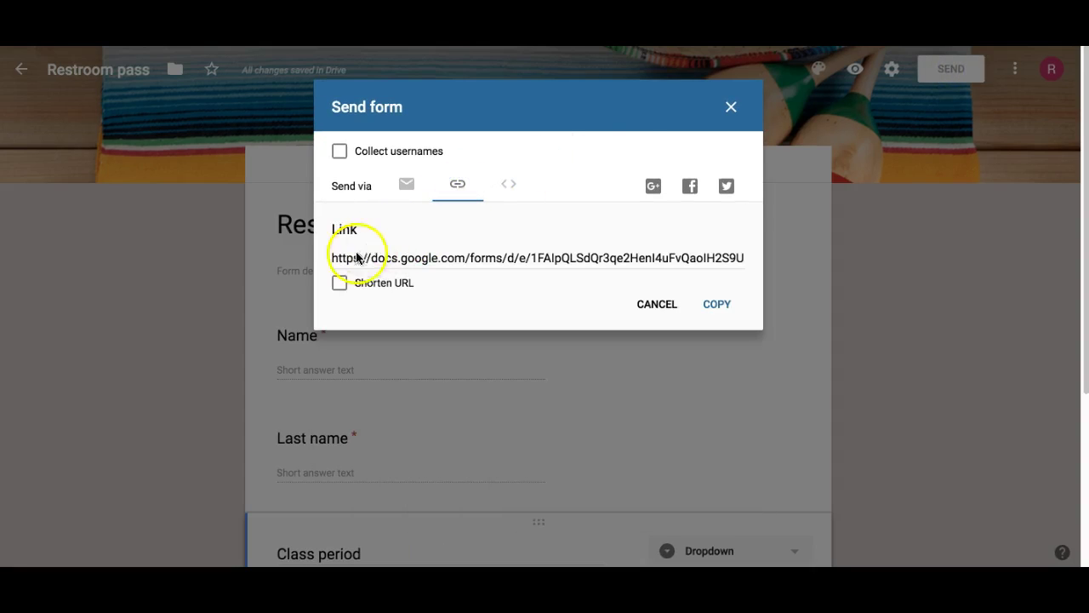
click(340, 284)
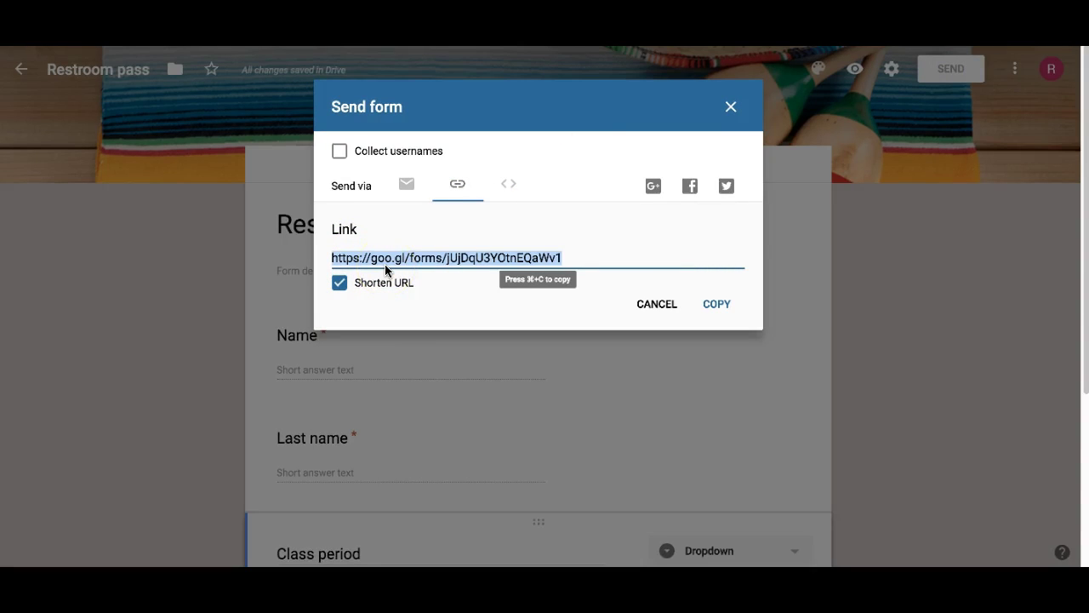
key(super+c)
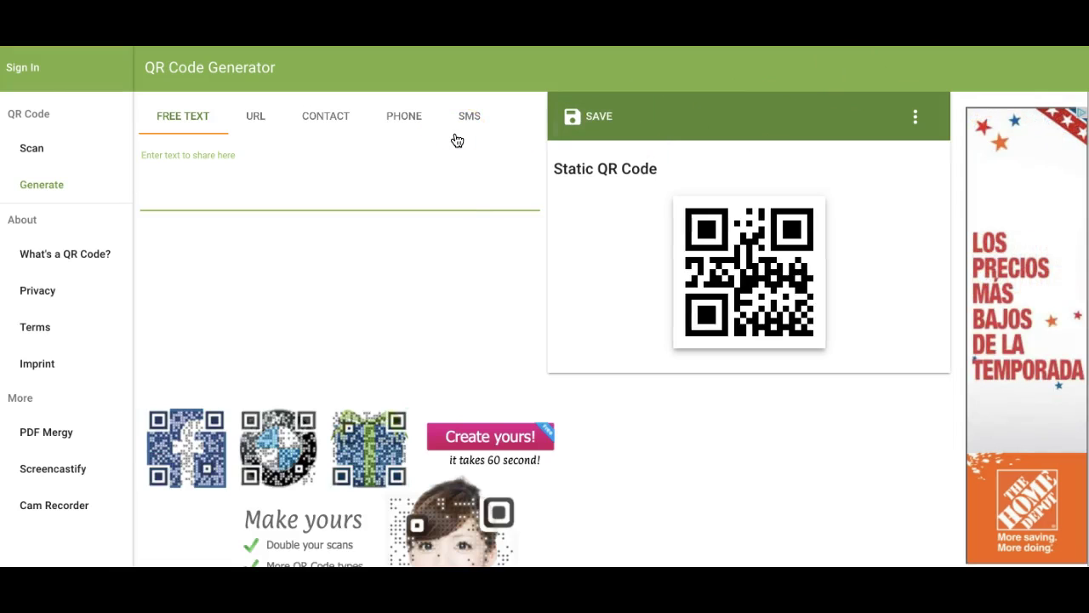
Step: Generate a URL QR code from the pasted form link and save it as PNG 'The bathroom code'
click(266, 121)
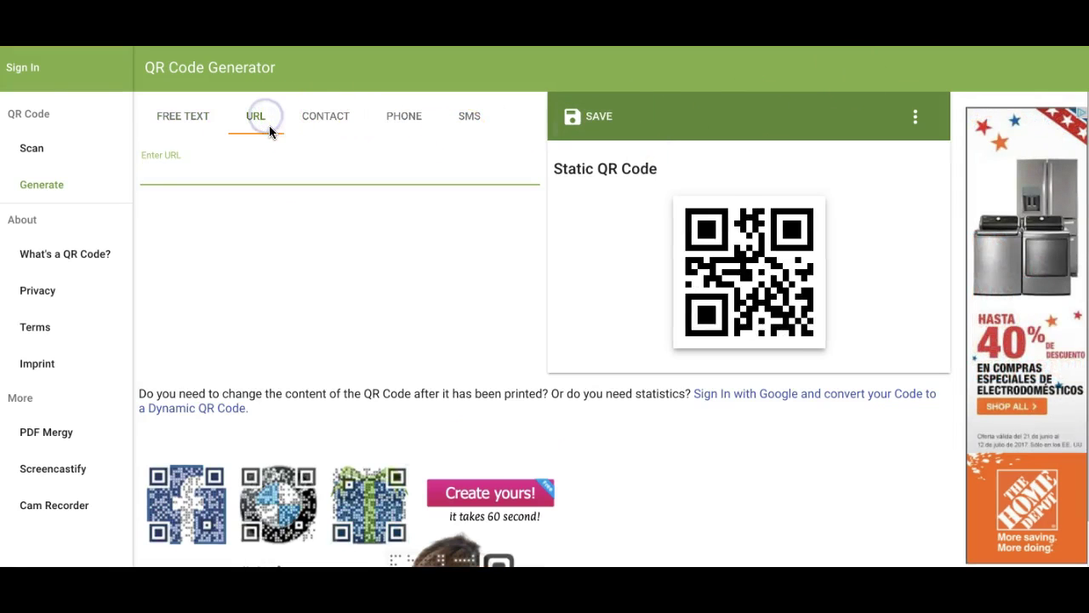
key(super+v)
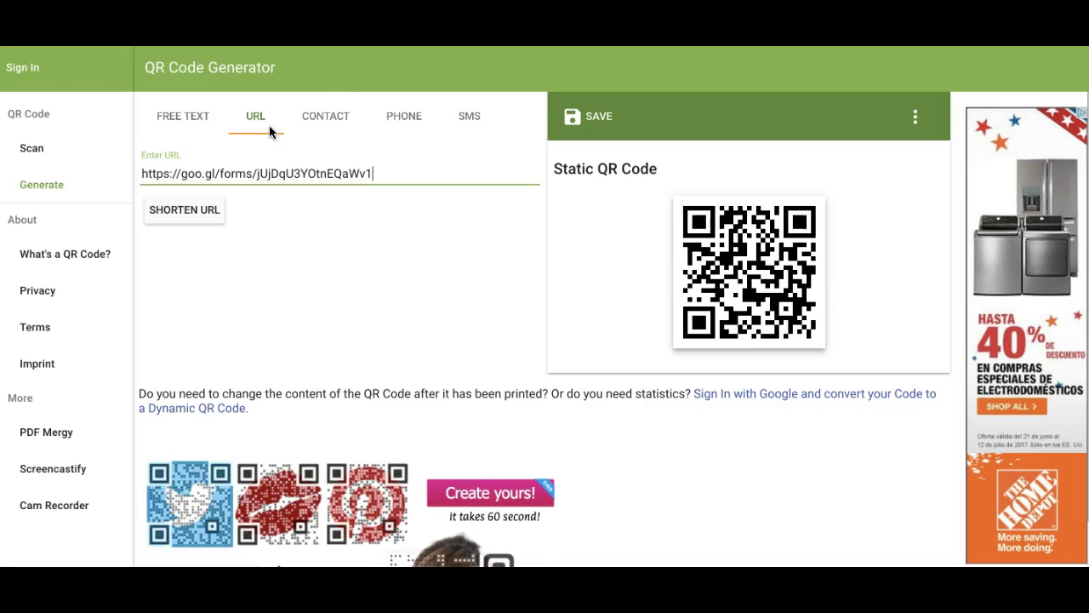
click(595, 119)
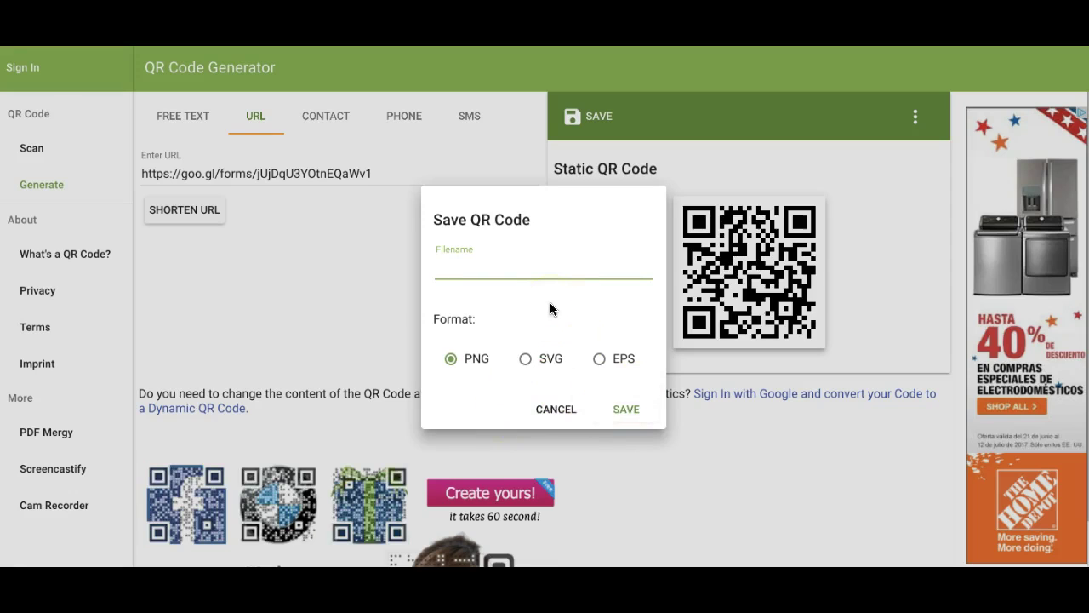
text(The ba)
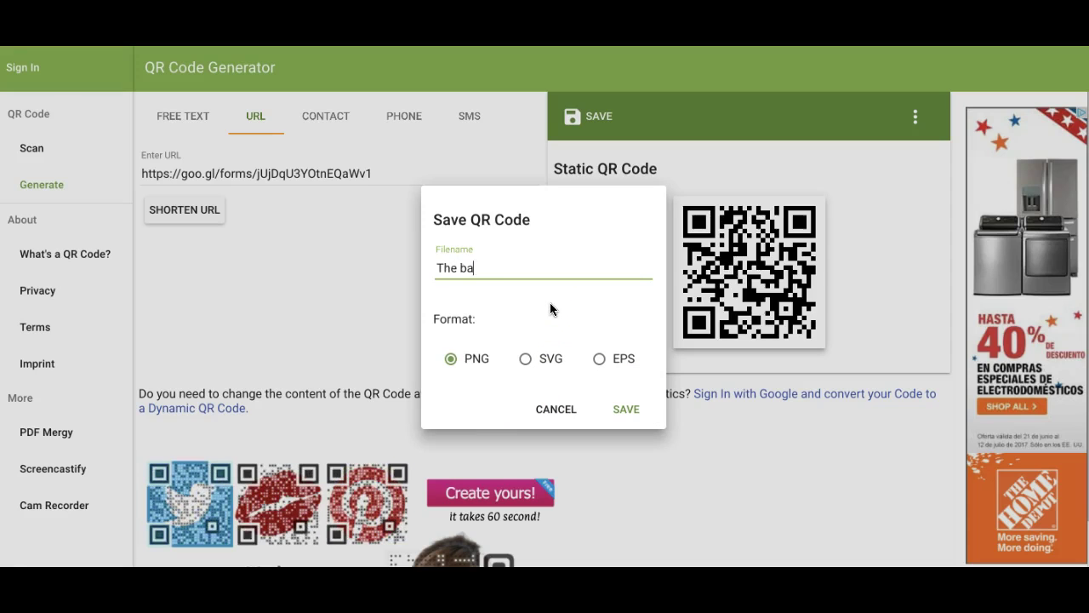
text(throom code)
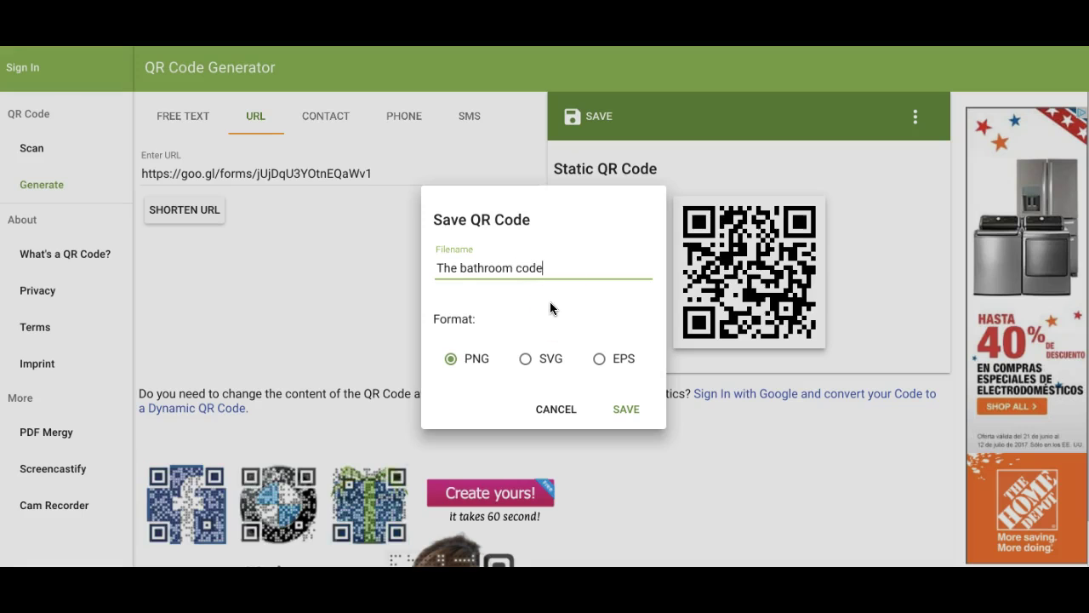
click(624, 408)
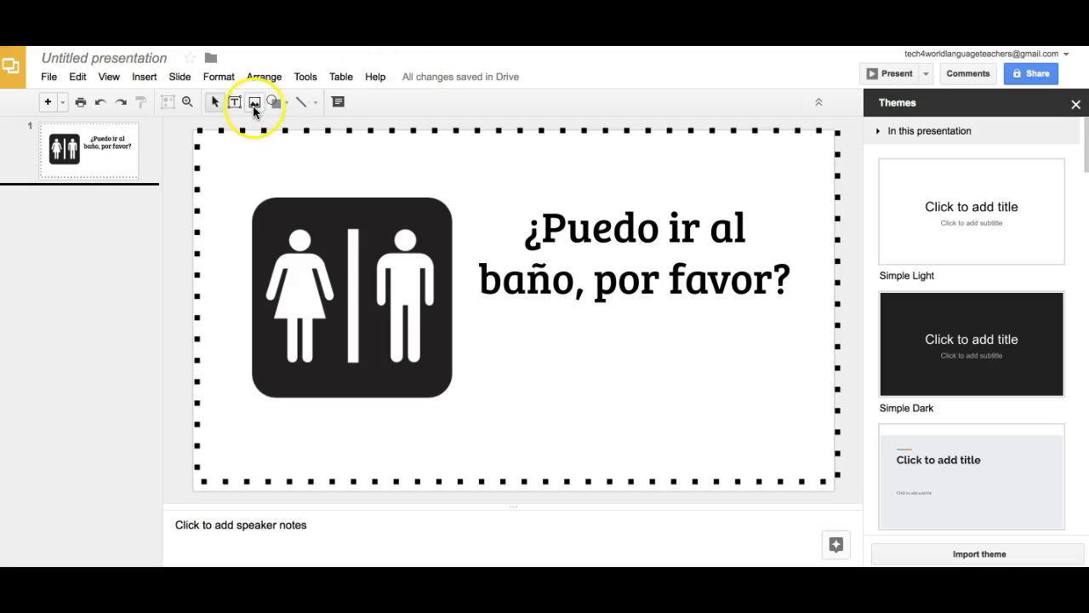
Step: Upload 'The bathroom code.png' from Downloads and place it at the slide's lower right
click(254, 104)
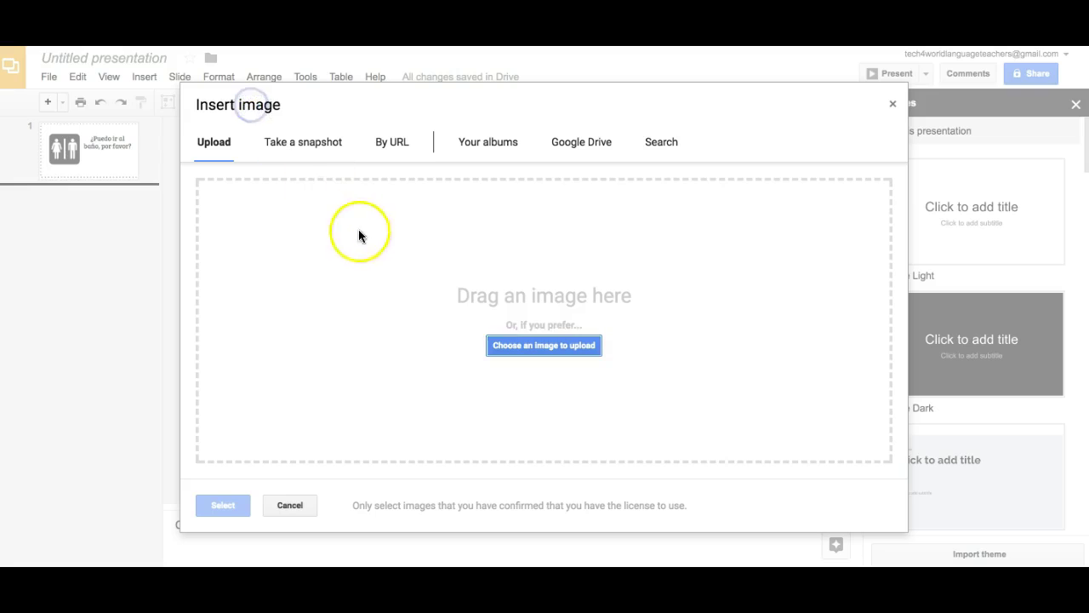
click(519, 344)
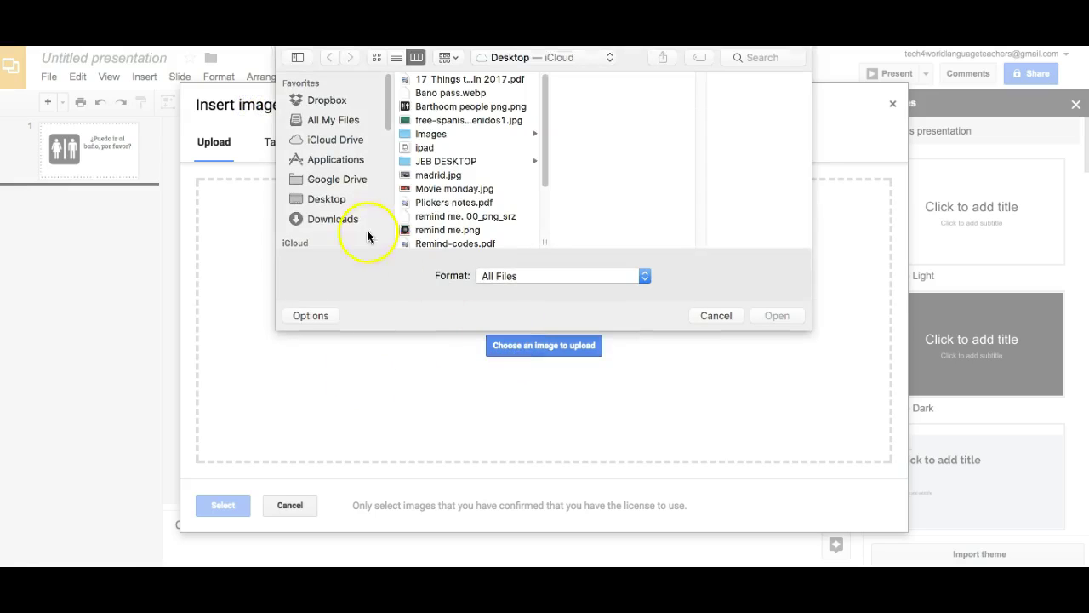
click(345, 219)
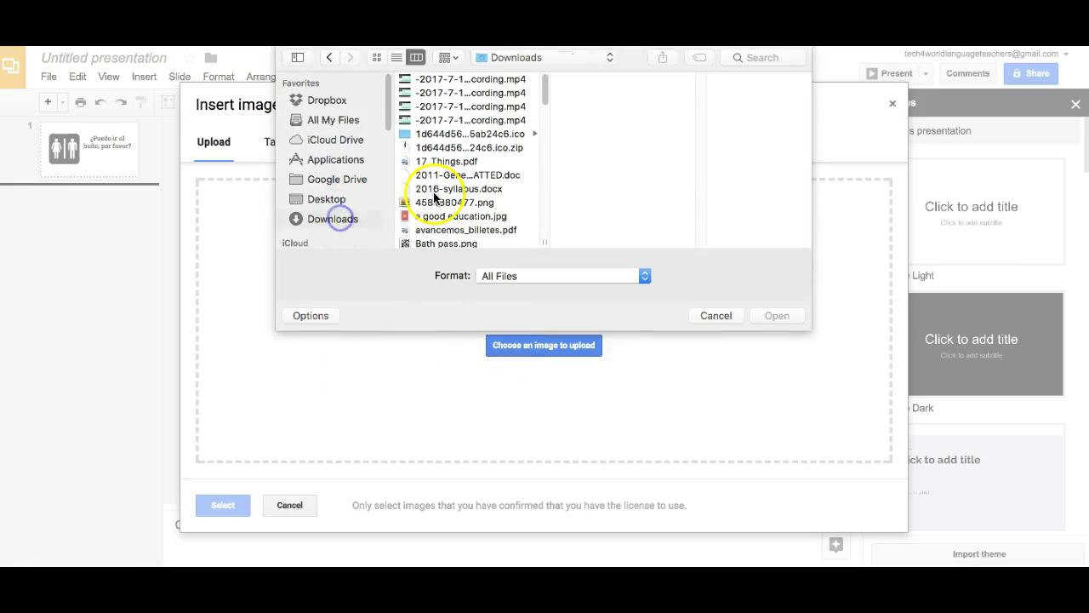
click(744, 57)
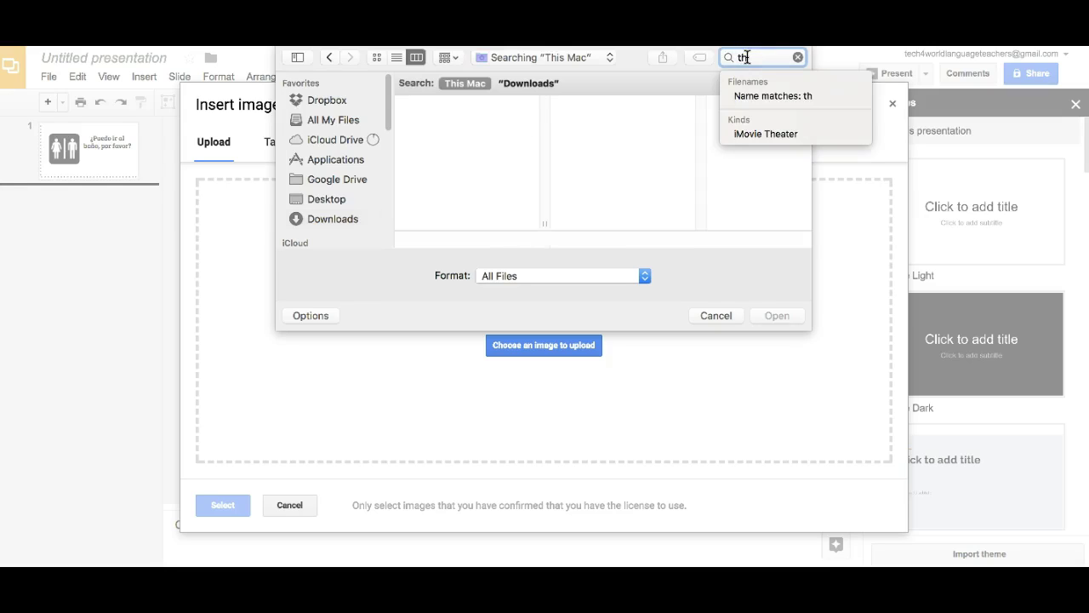
text(the b)
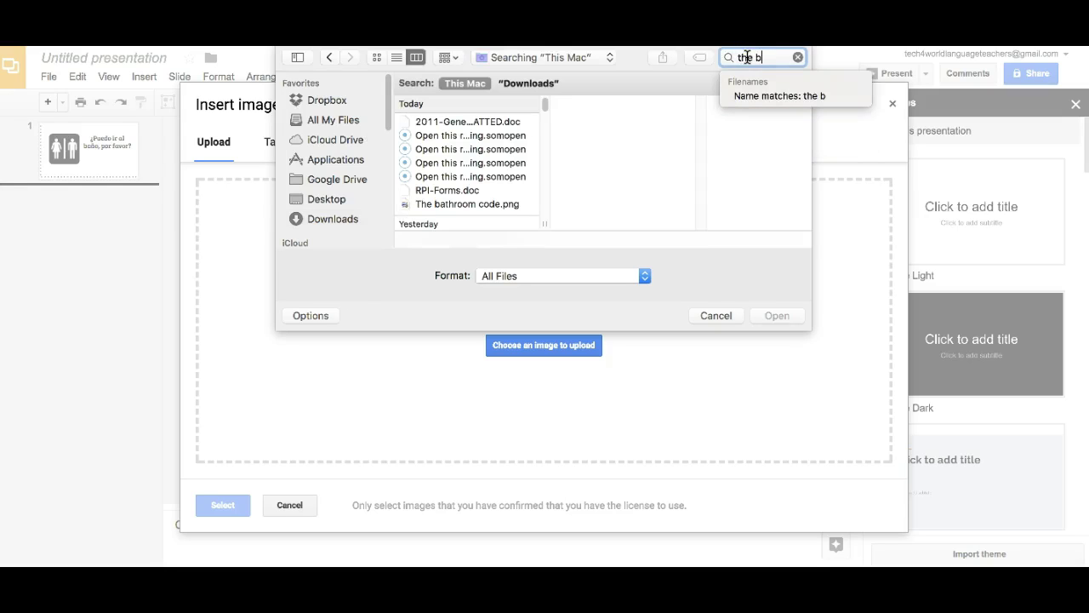
text(ath)
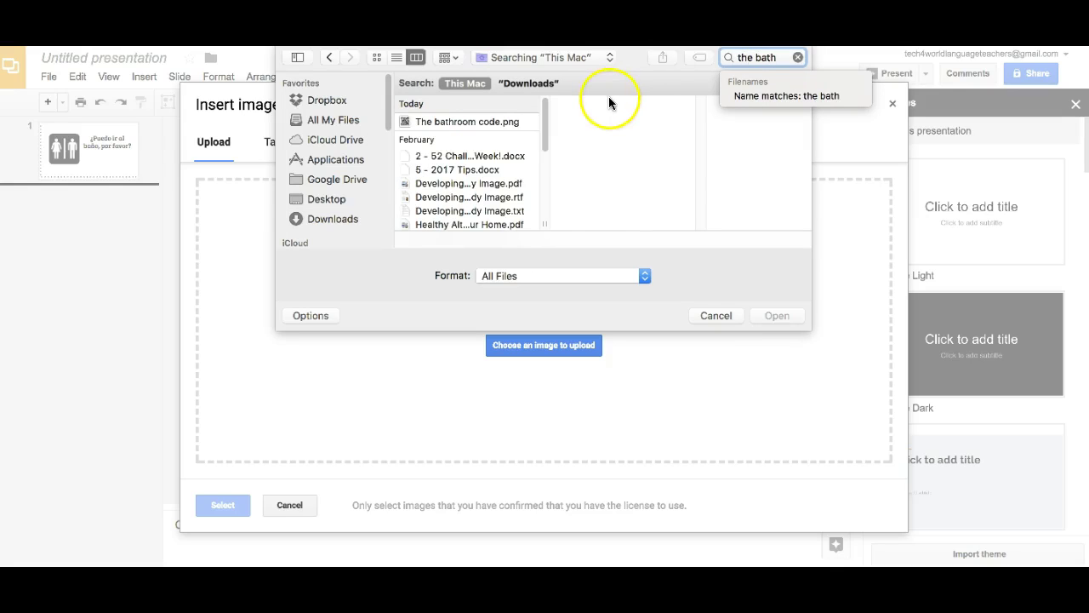
click(518, 121)
click(761, 322)
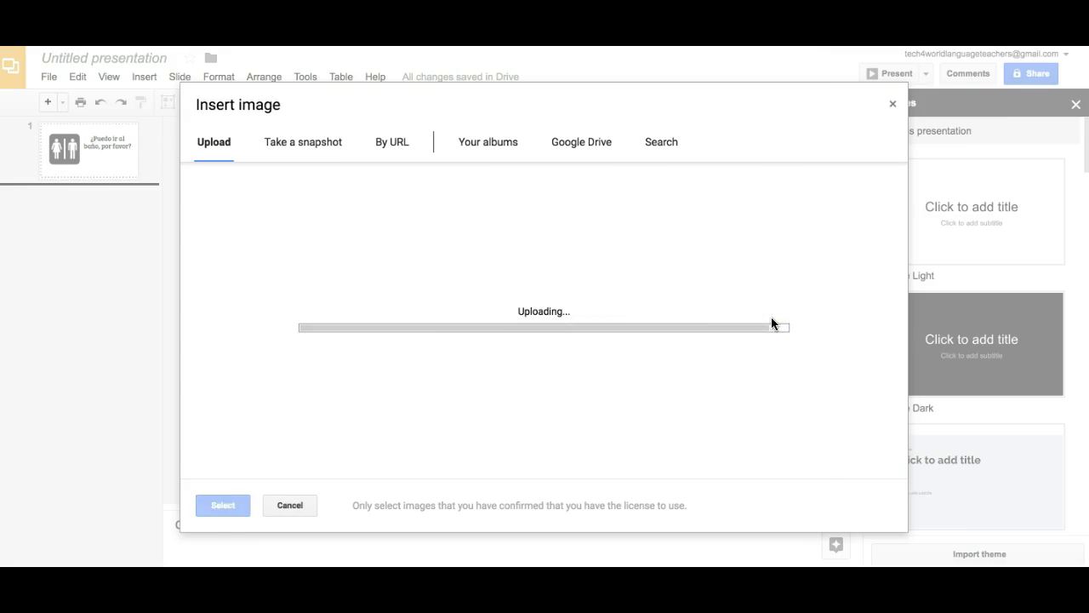
drag(552, 318, 729, 384)
Step: Nudge the QR code right and add a text box reading 'Scan me' to its left
click(627, 377)
click(586, 376)
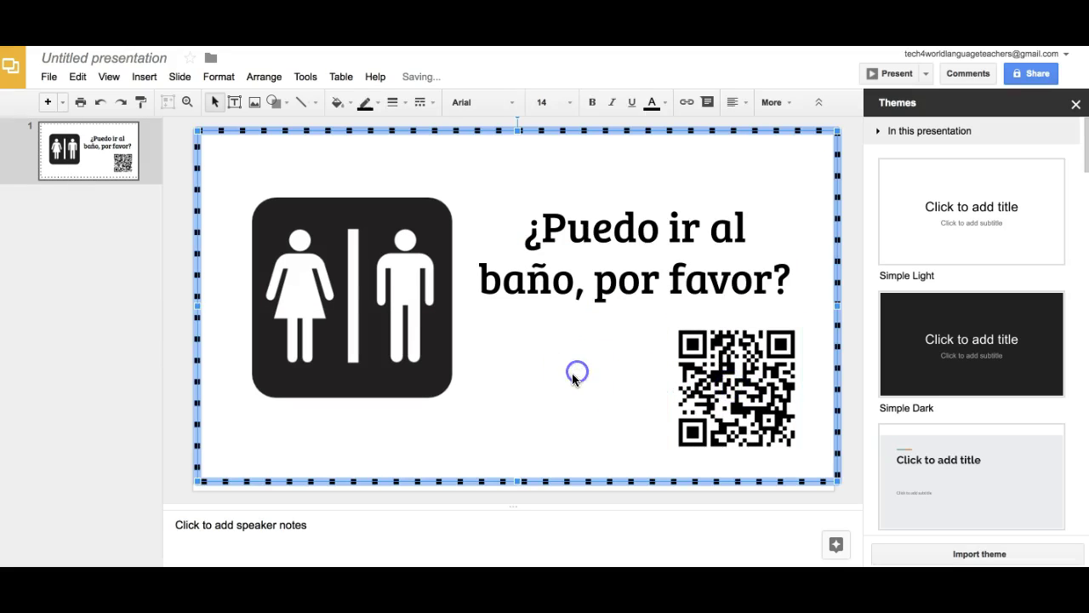
click(372, 147)
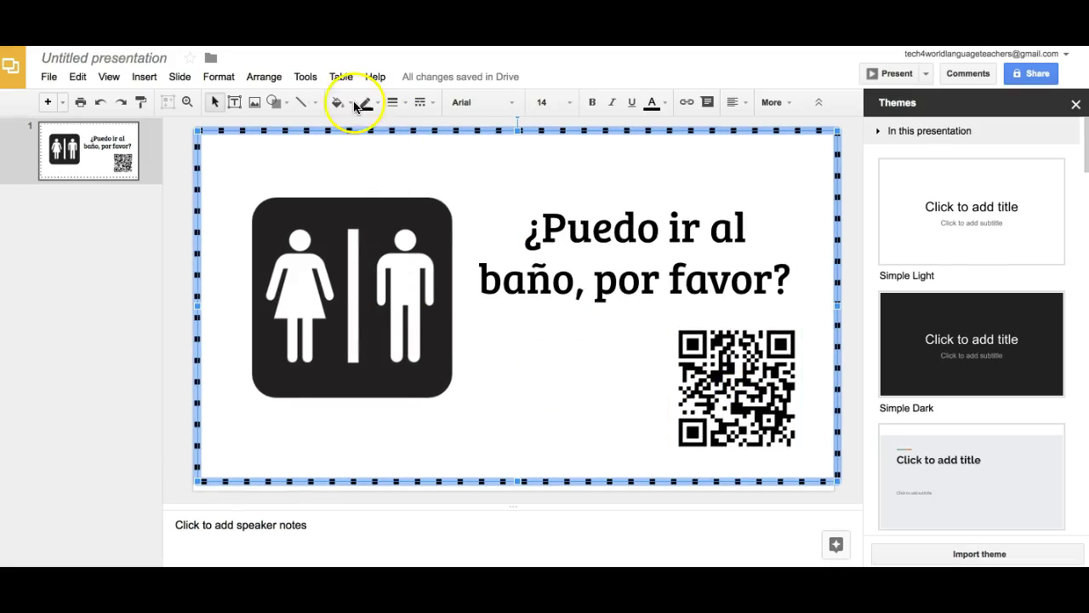
click(235, 103)
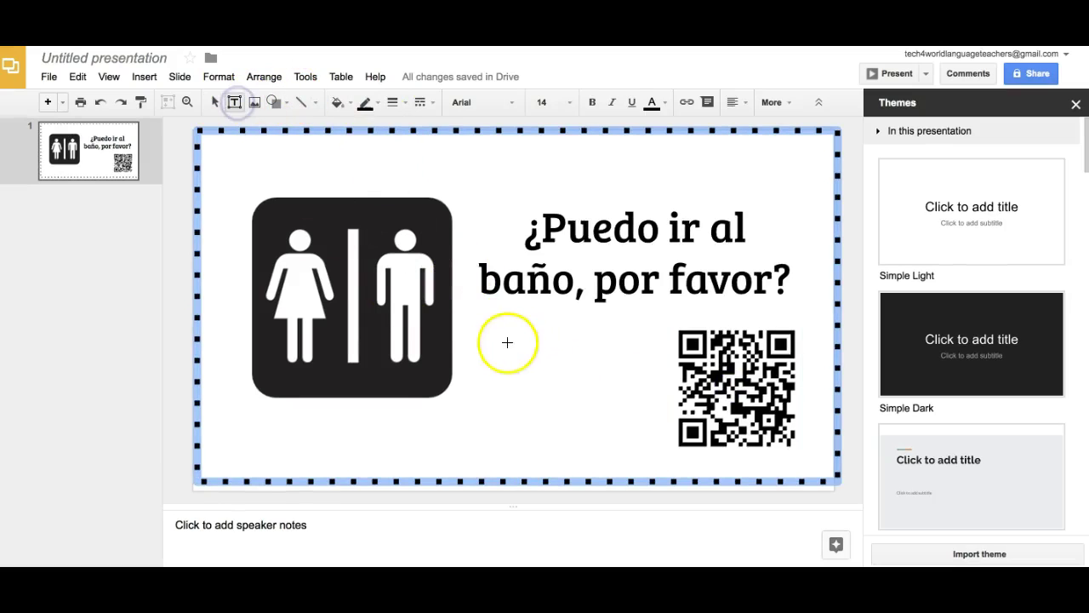
drag(505, 340, 592, 384)
click(541, 368)
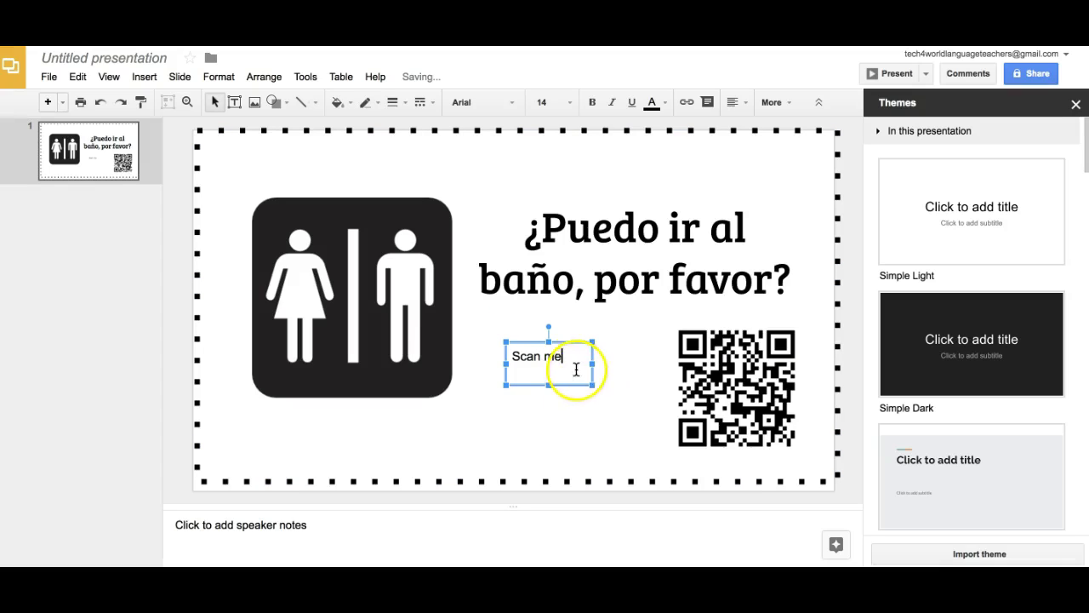
double_click(545, 364)
drag(545, 364, 499, 357)
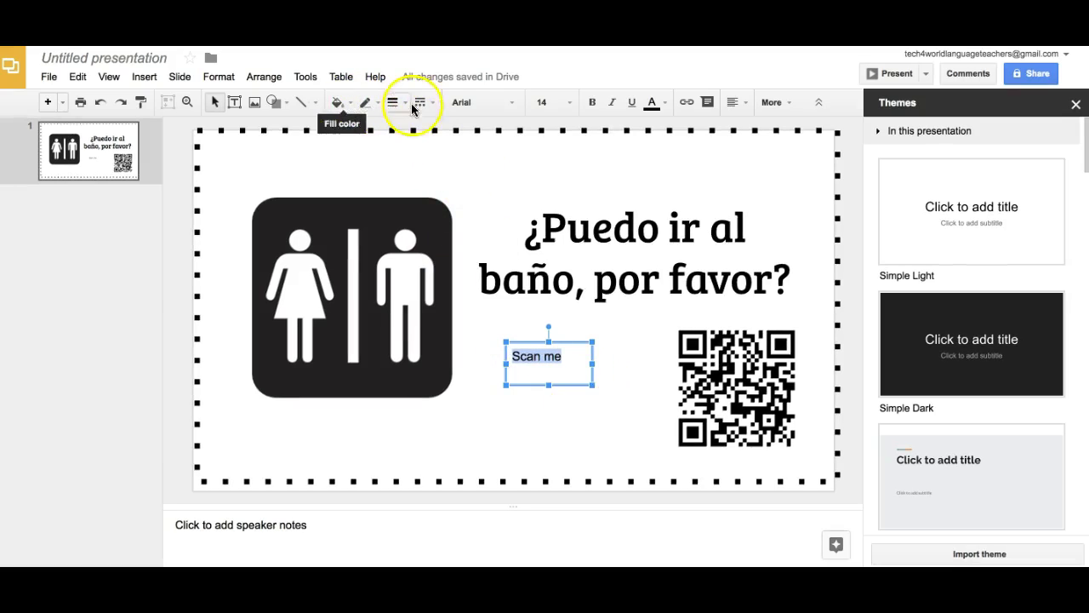
Step: Set 'Scan me' to 30 pt Impact, widening its box so it stays on one line
click(566, 105)
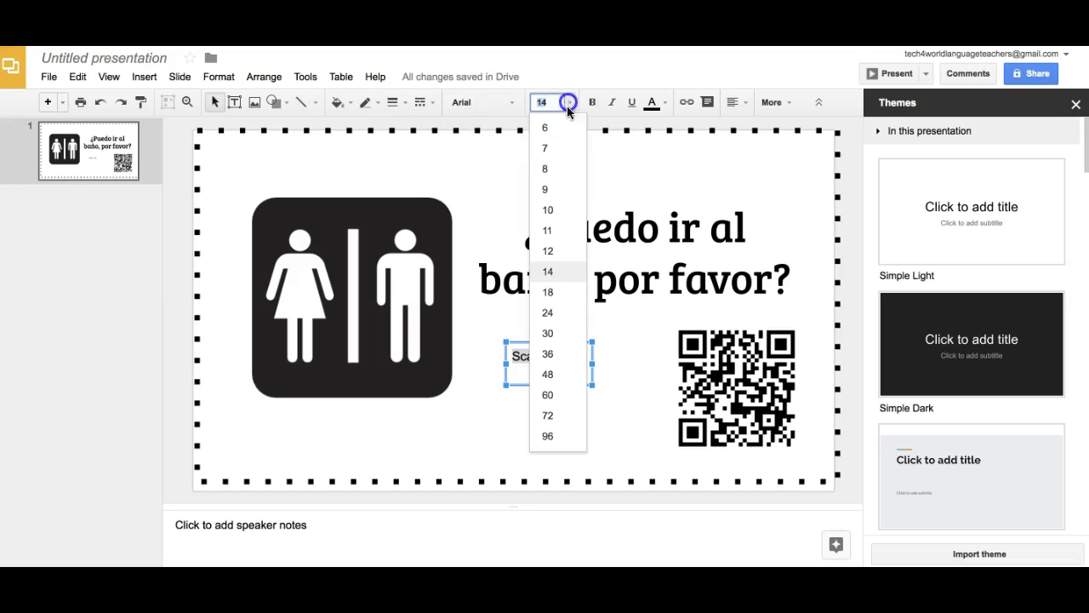
click(558, 269)
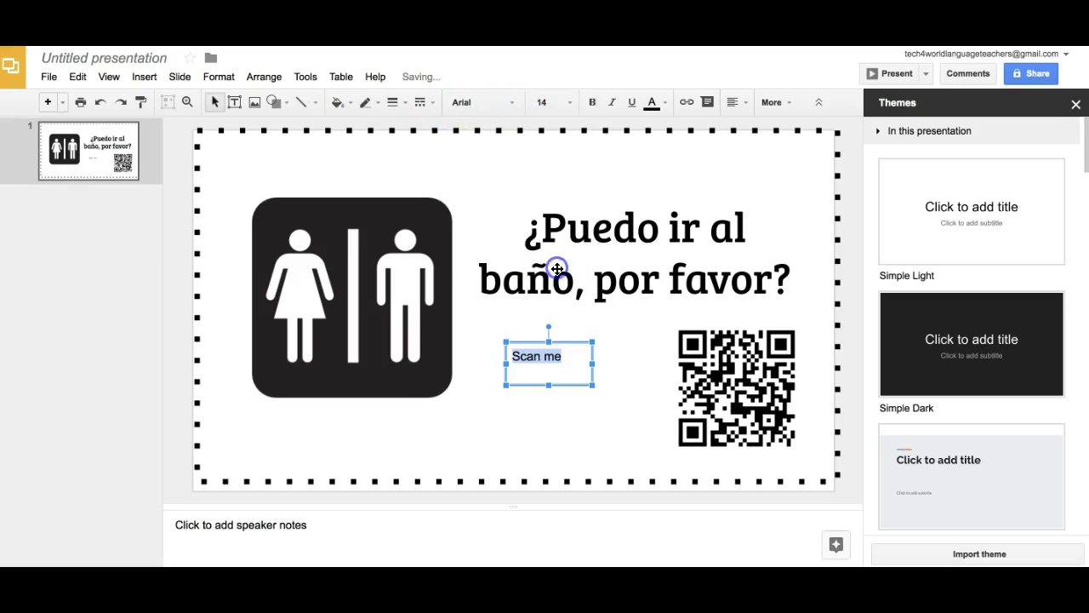
click(567, 103)
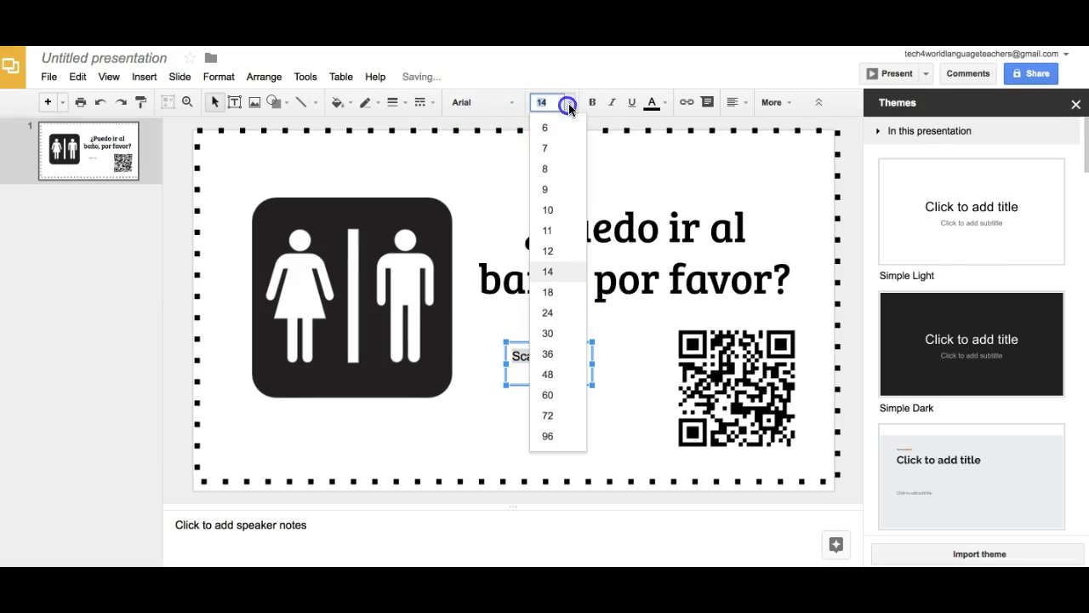
click(554, 333)
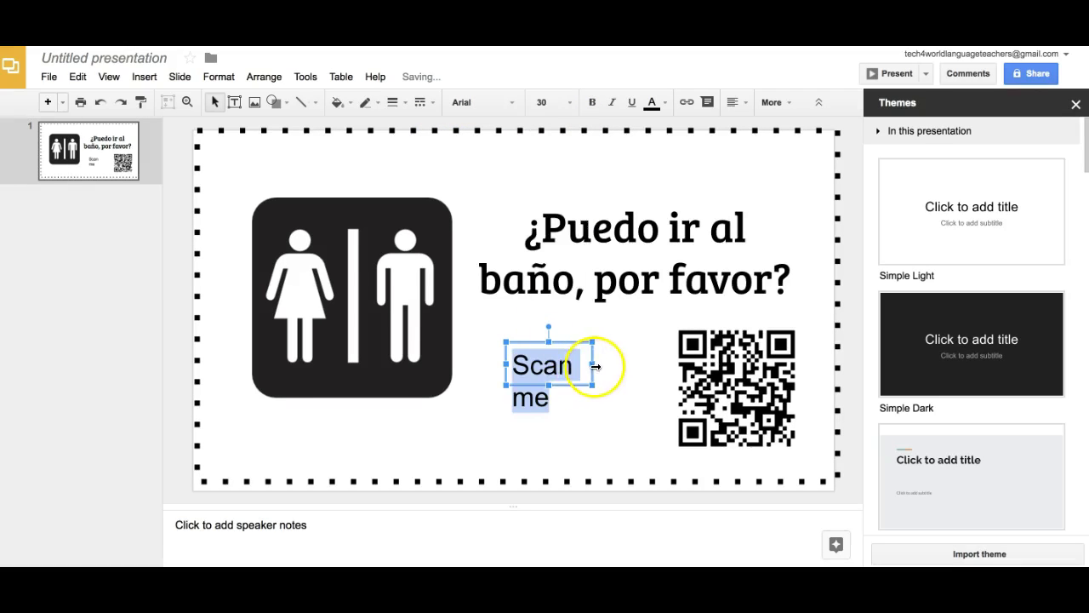
drag(593, 364, 631, 364)
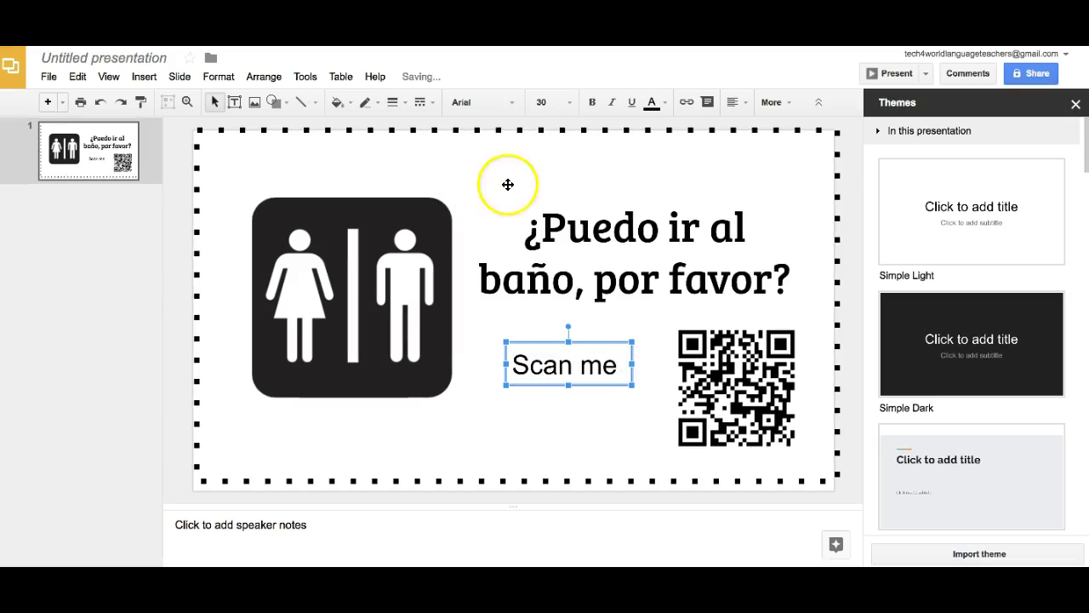
click(513, 103)
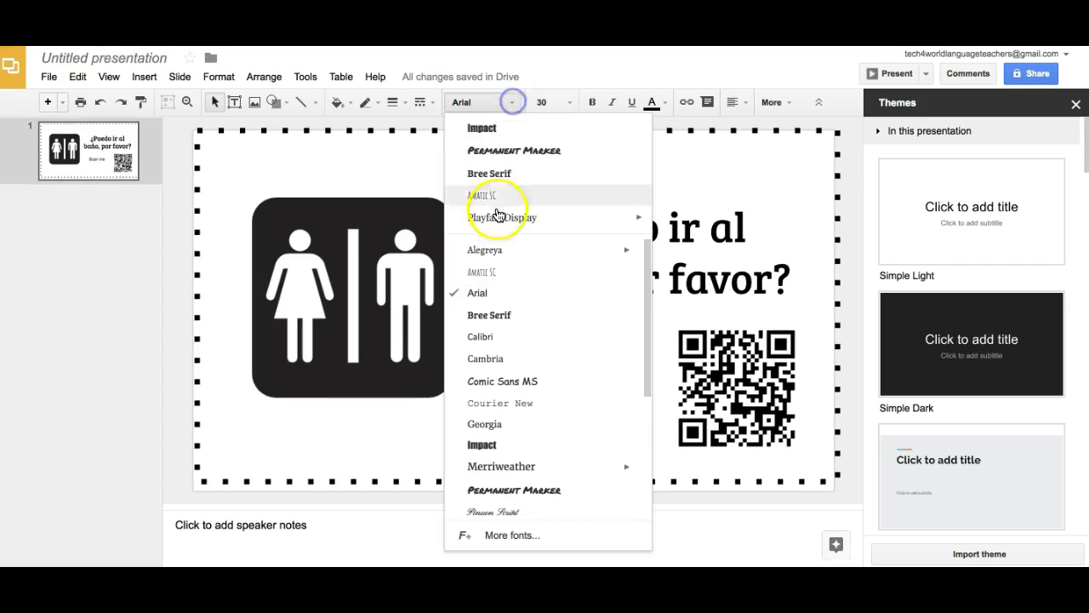
click(507, 154)
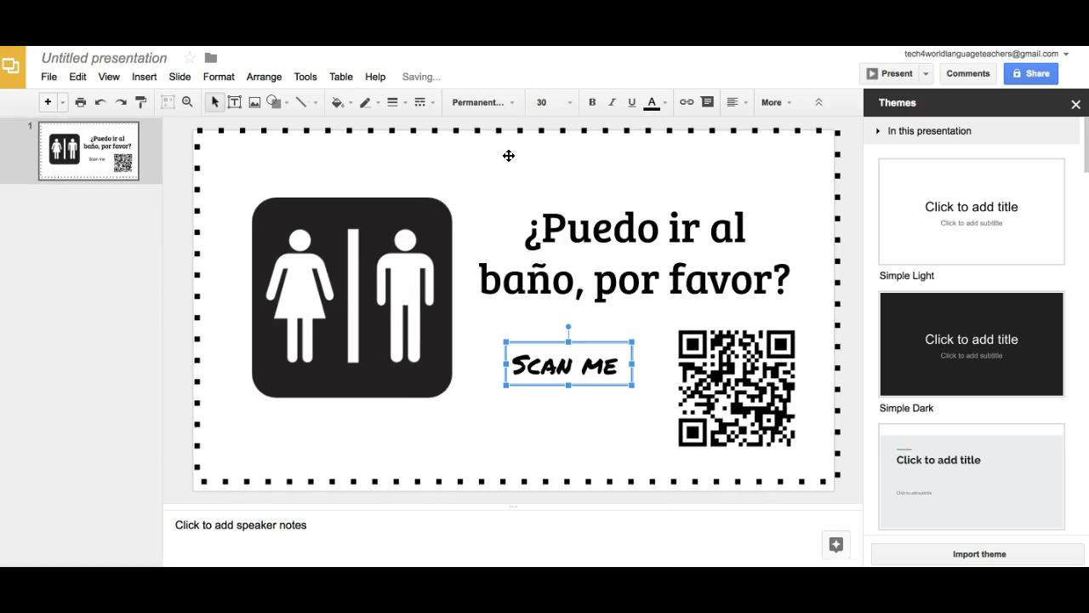
click(513, 102)
click(482, 445)
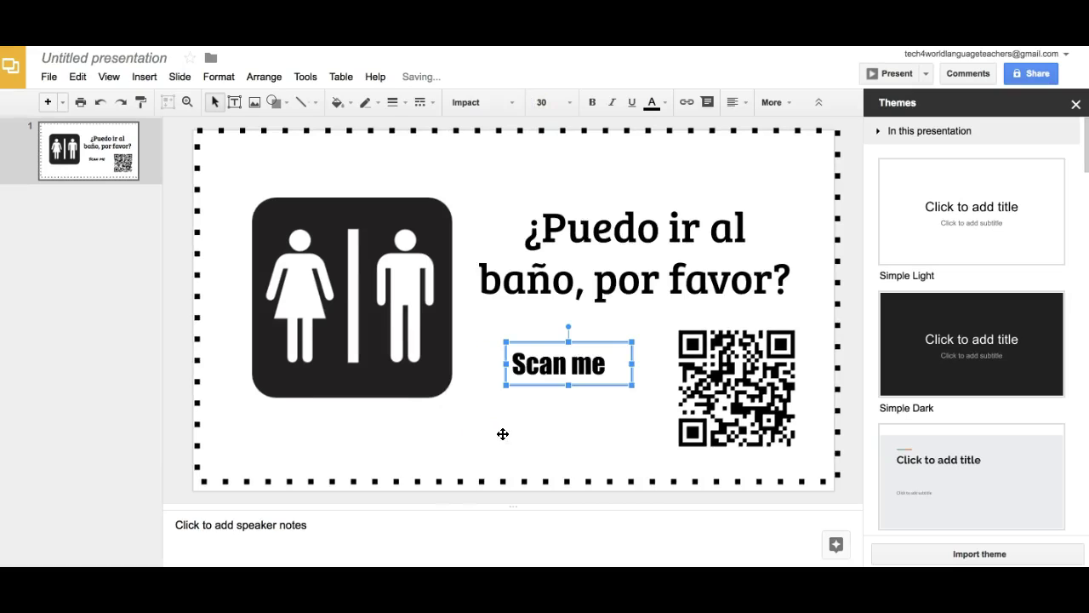
click(553, 239)
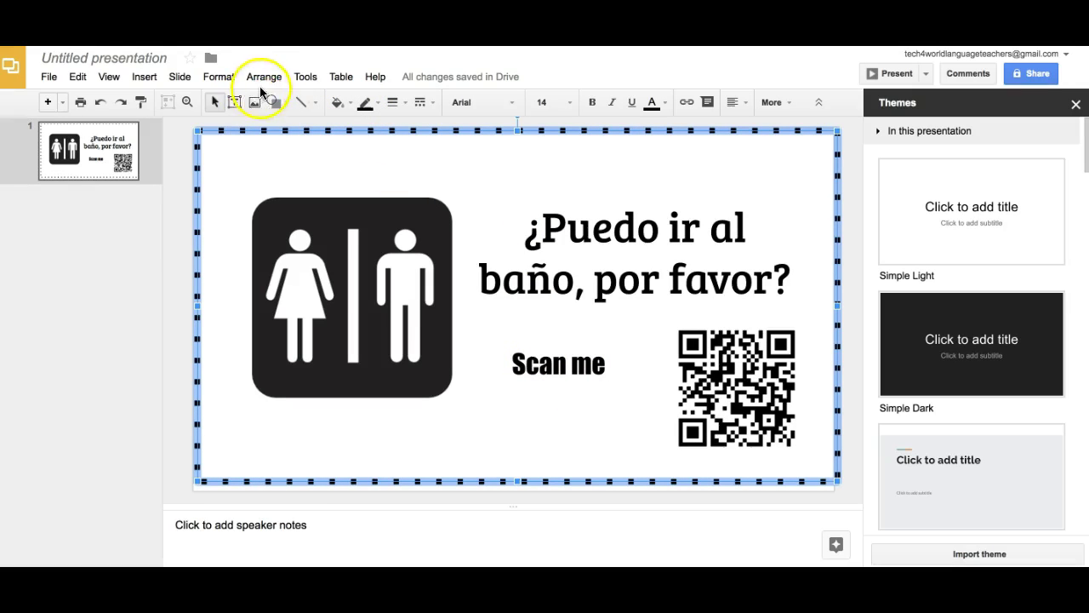
Step: Draw a right-pointing arrow below 'Scan me'
click(279, 104)
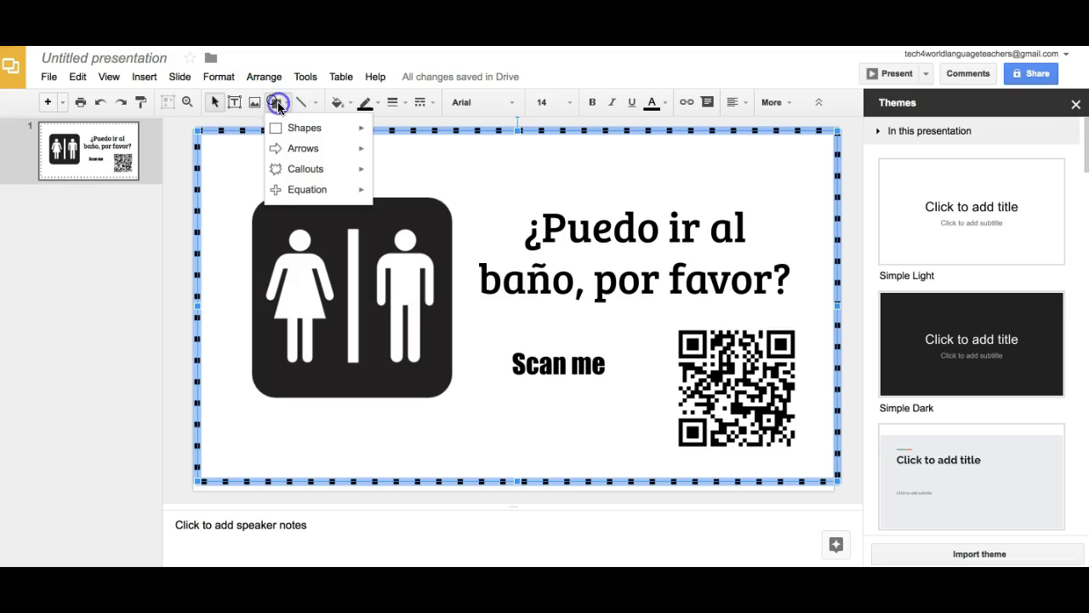
click(303, 148)
click(383, 156)
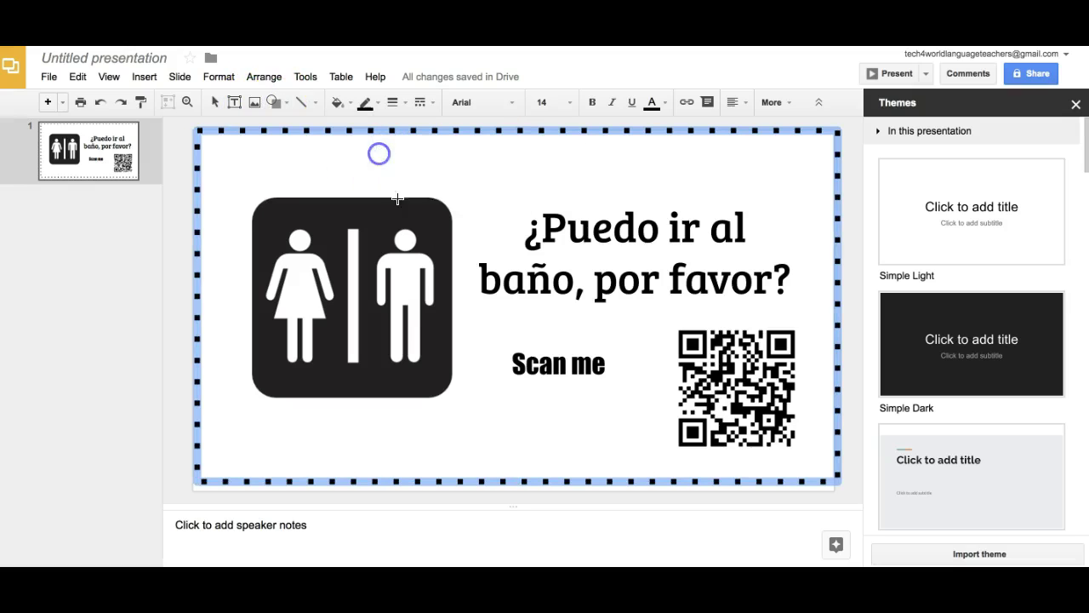
drag(508, 406, 650, 440)
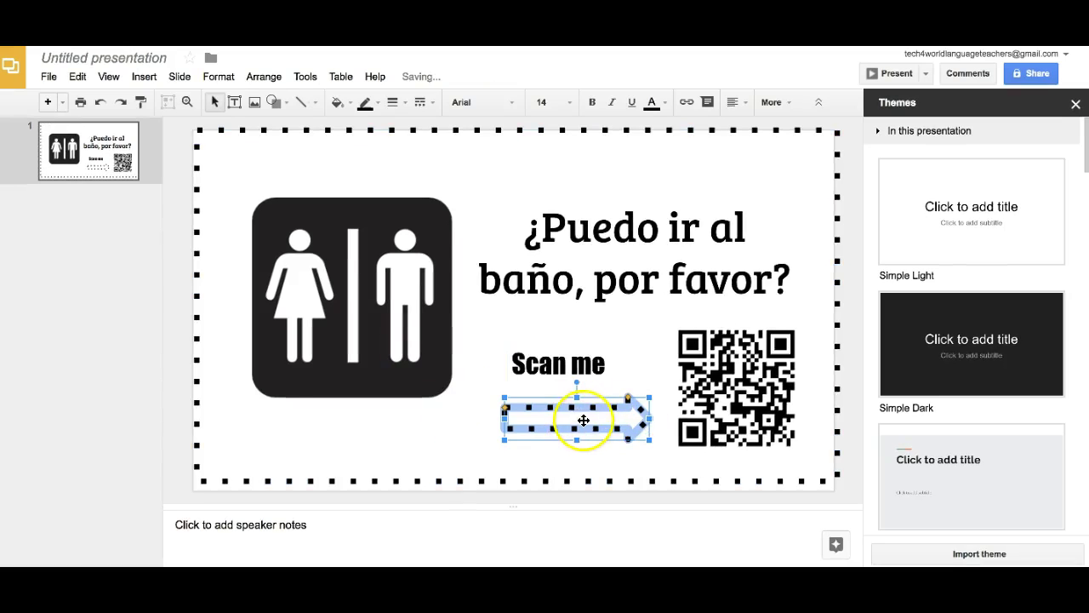
Step: Give the arrow a solid grey outline
click(406, 102)
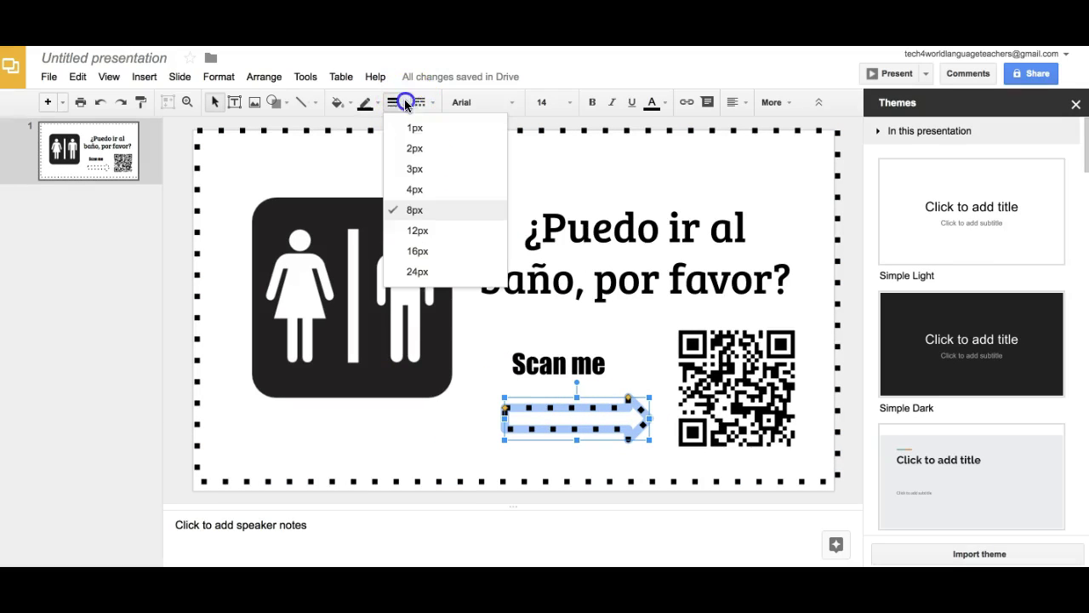
click(436, 104)
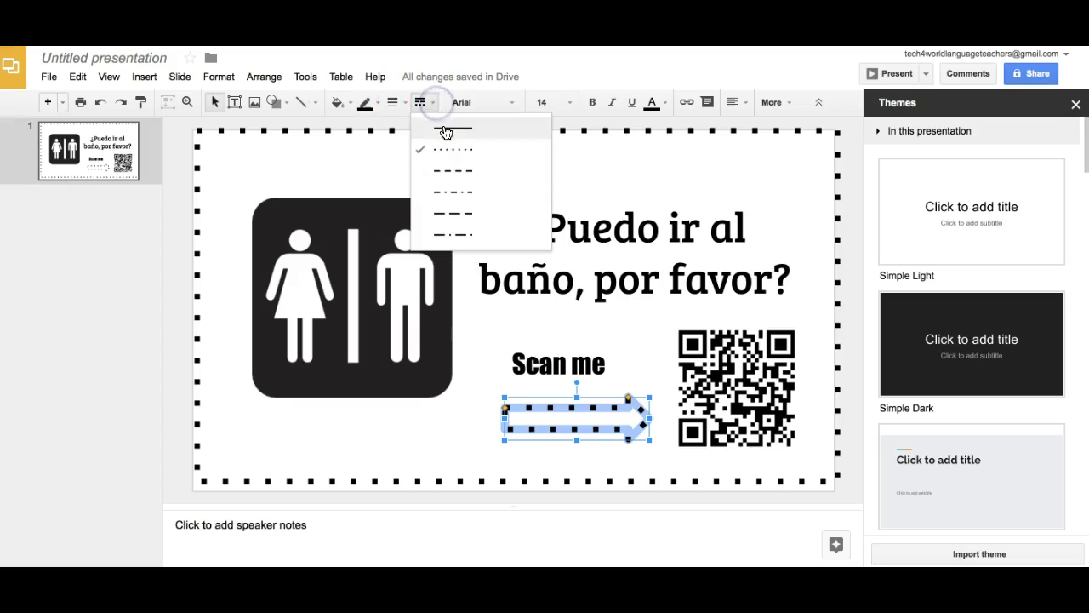
click(453, 128)
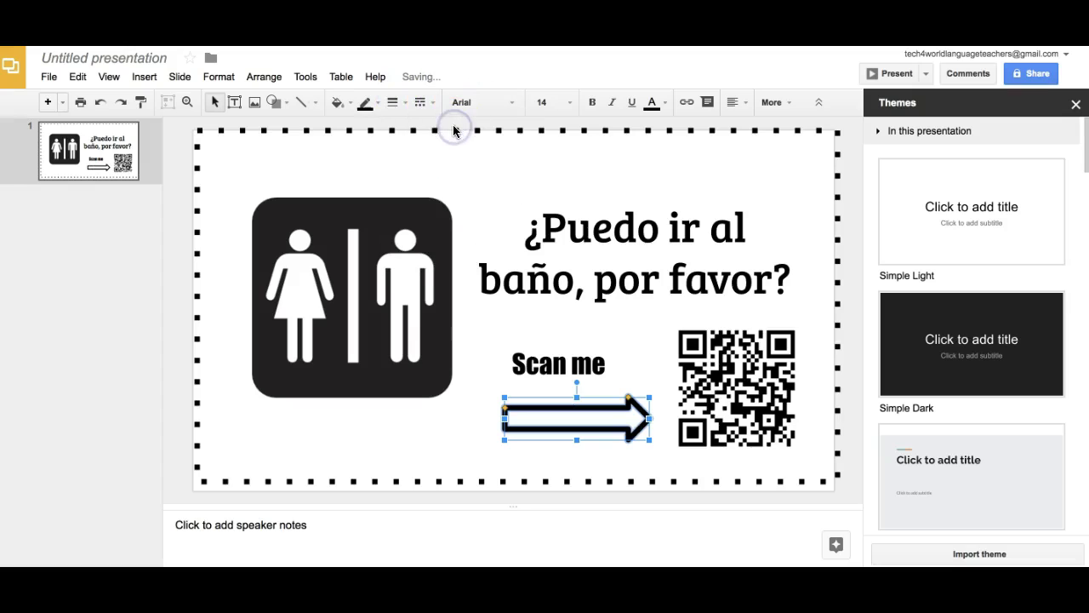
click(381, 103)
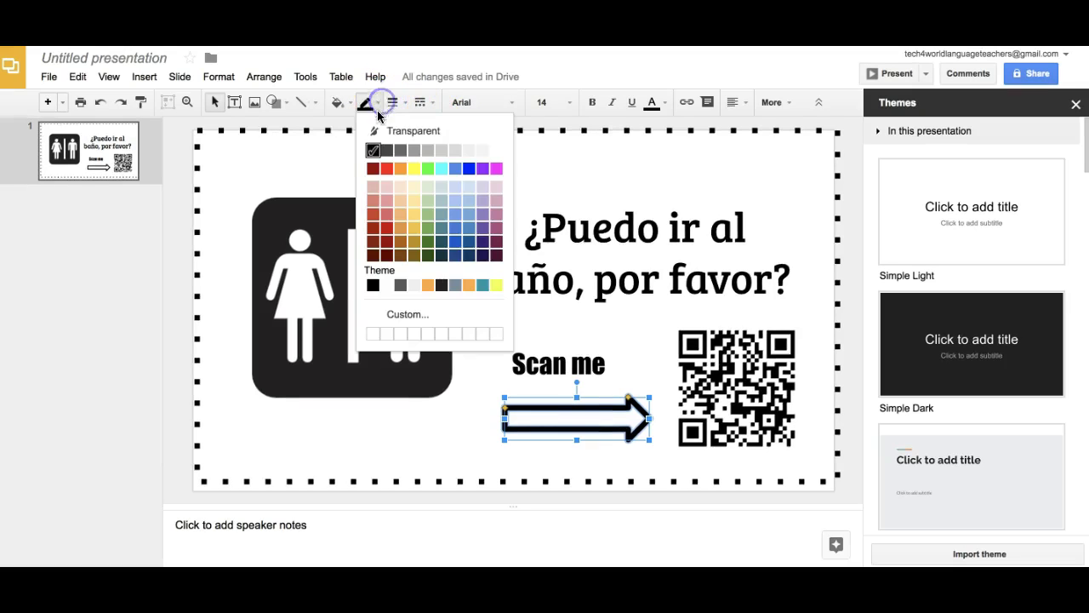
click(381, 150)
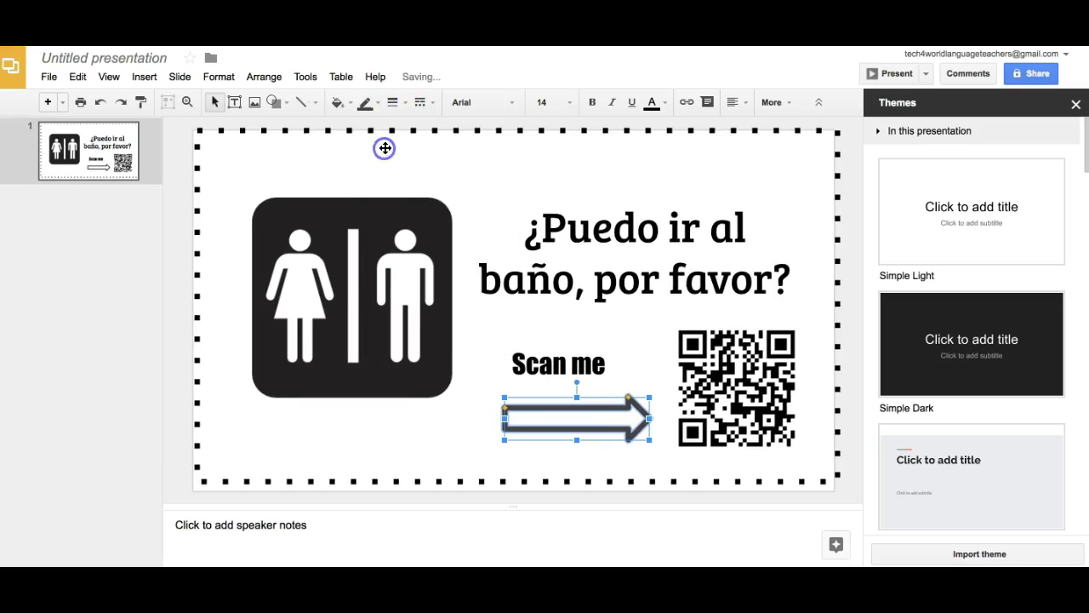
Step: Nudge the arrow up closer to 'Scan me'
click(545, 413)
click(480, 450)
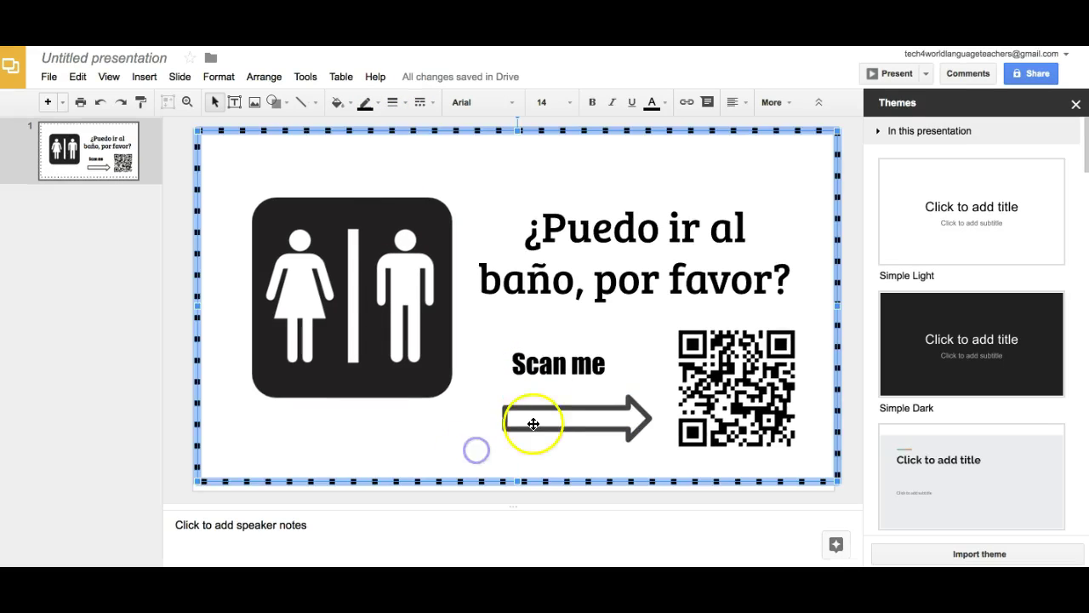
click(539, 418)
click(472, 428)
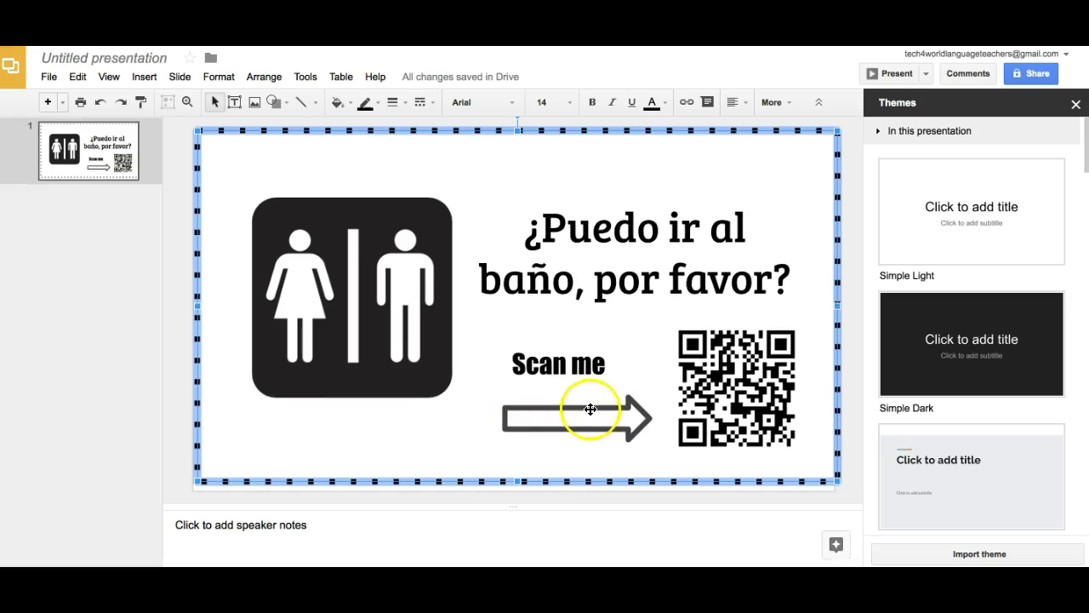
click(586, 408)
drag(585, 407, 584, 394)
click(485, 430)
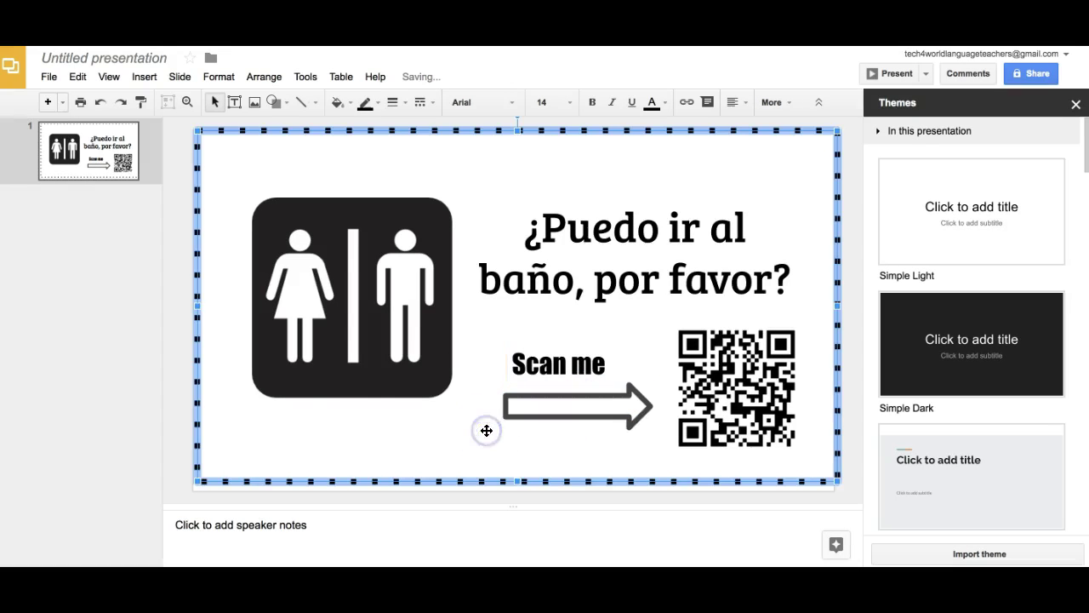
Step: Look at the File menu's Download as options, then close the menu without choosing anything
click(98, 407)
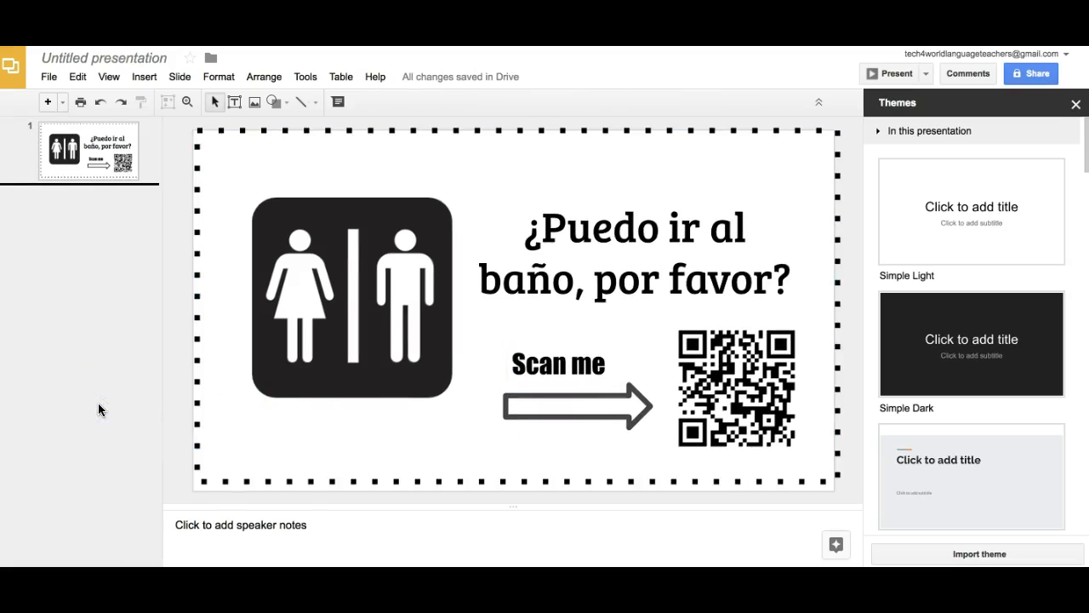
click(46, 78)
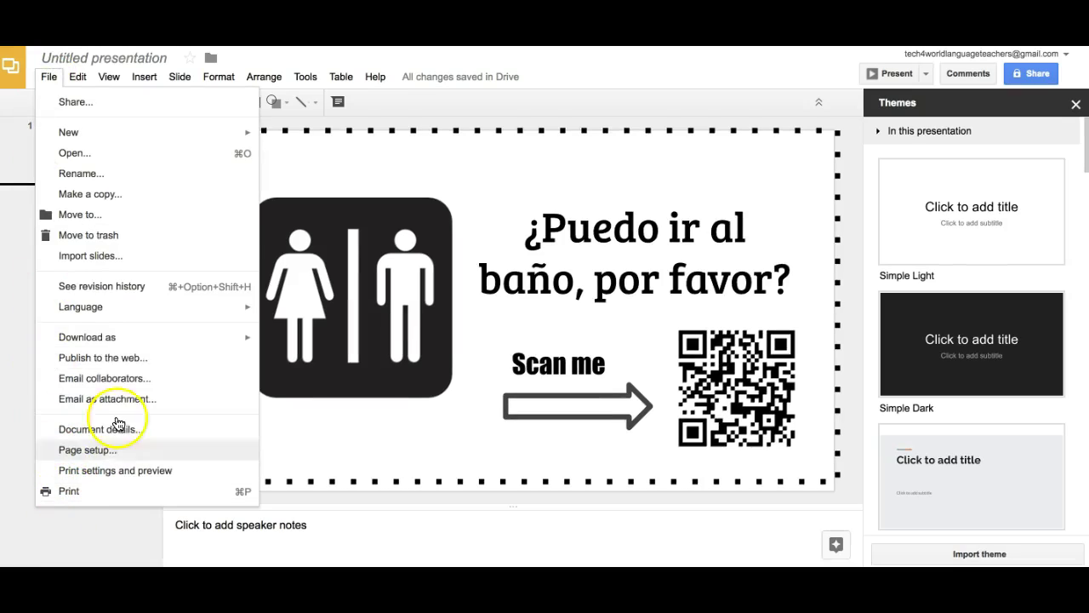
mouse_move(133, 342)
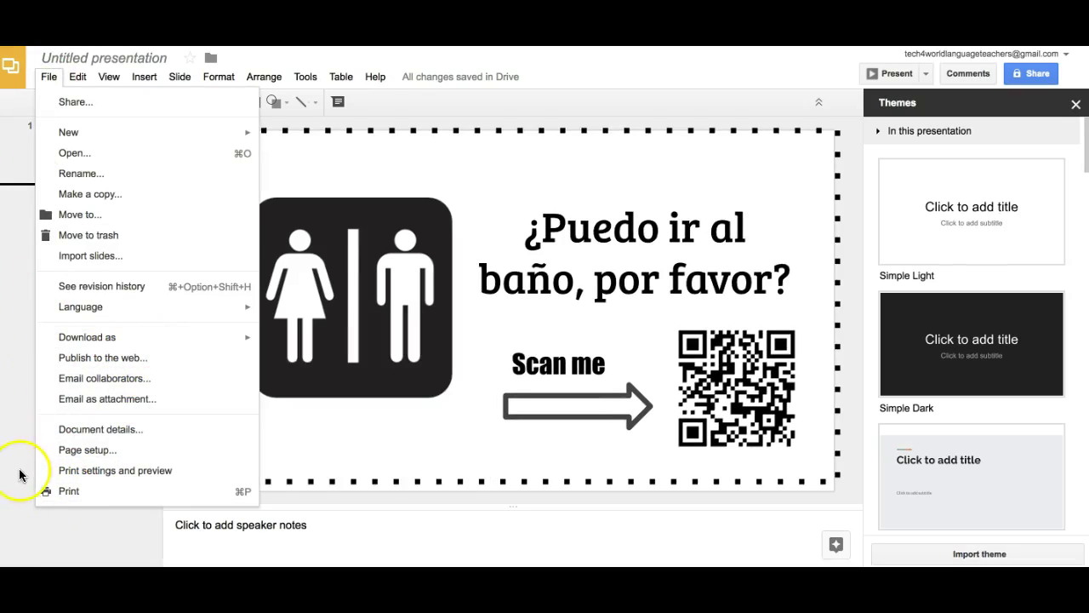
click(94, 535)
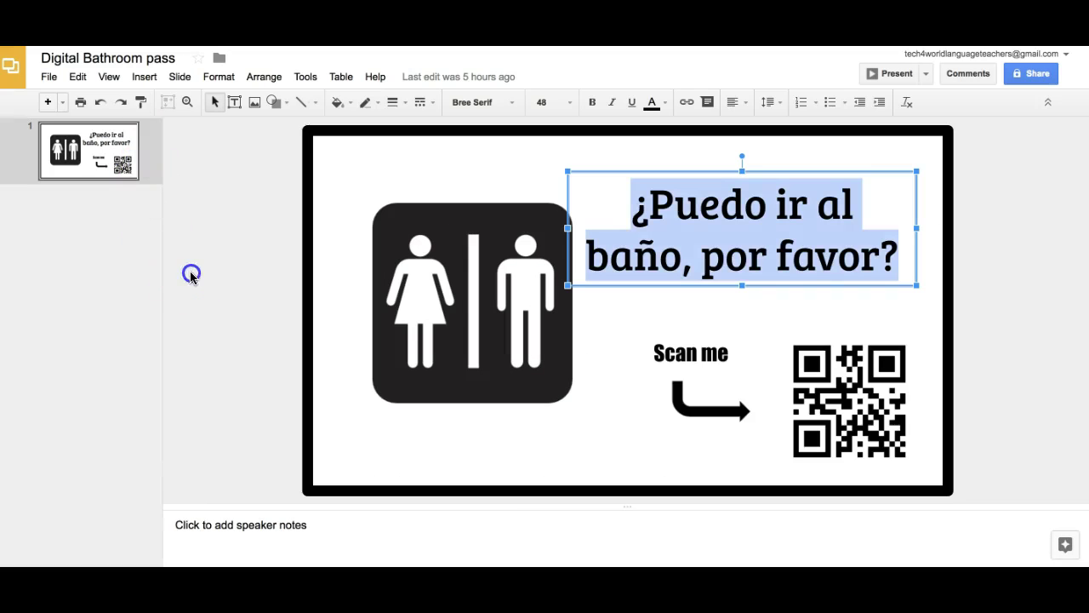
click(190, 273)
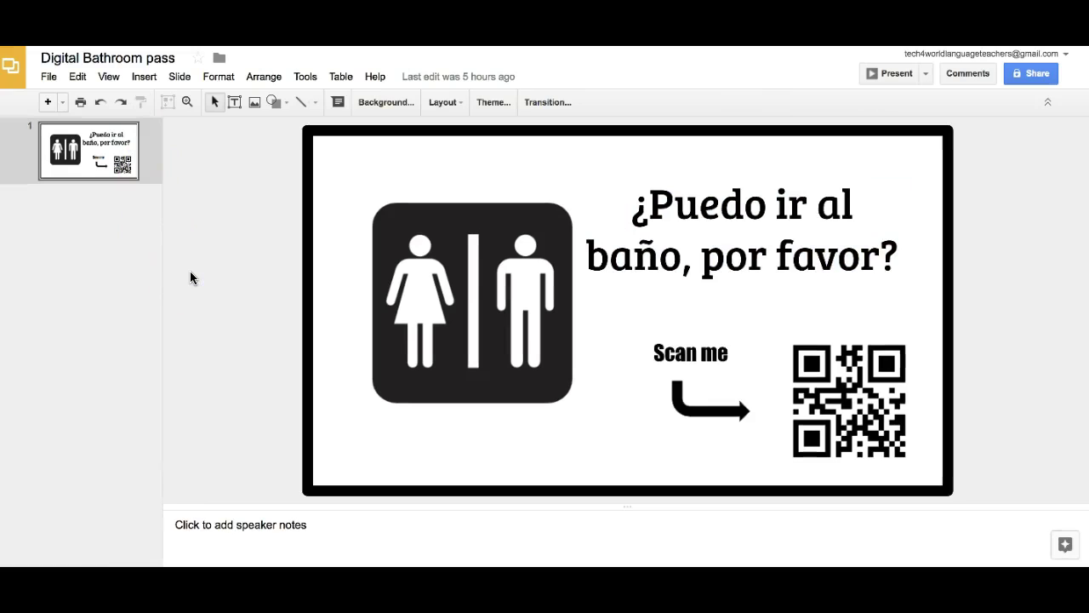